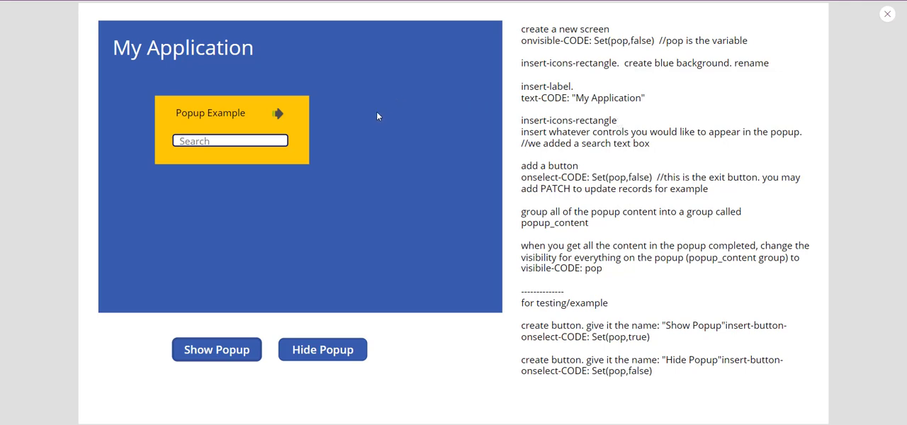
Step: Close the app preview and examine the pop variable and its value in the popup screen's OnVisible formula
{"action": "left_click", "coordinate": [886, 14]}
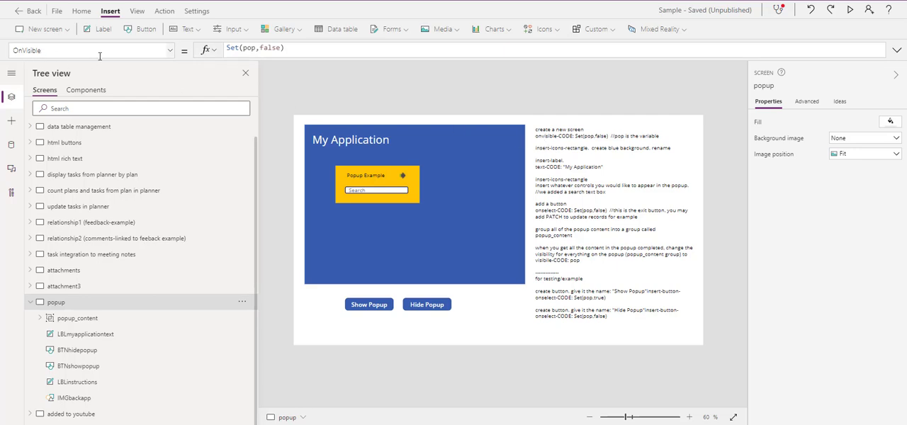
{"action": "left_click", "coordinate": [163, 50]}
{"action": "left_click", "coordinate": [169, 51]}
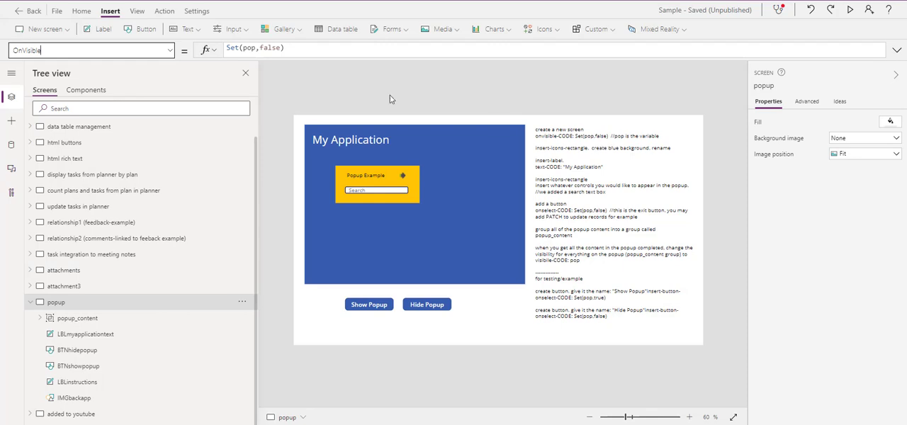
{"action": "double_click", "coordinate": [250, 48]}
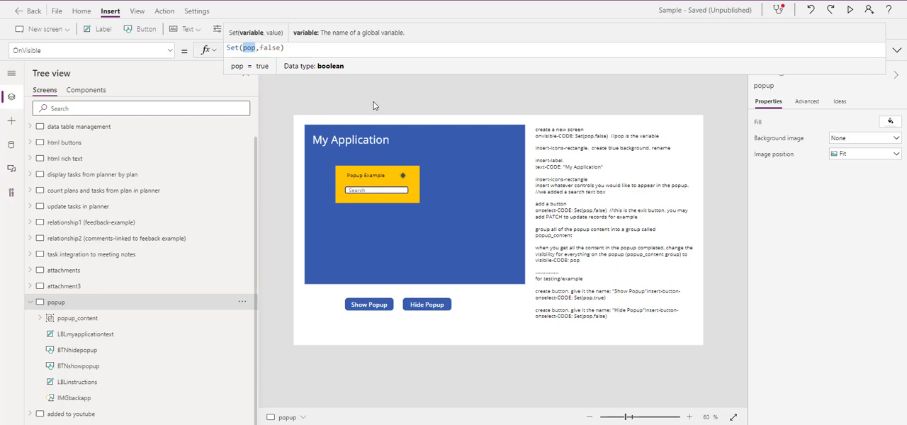
{"action": "left_click", "coordinate": [251, 48]}
{"action": "left_click", "coordinate": [272, 50]}
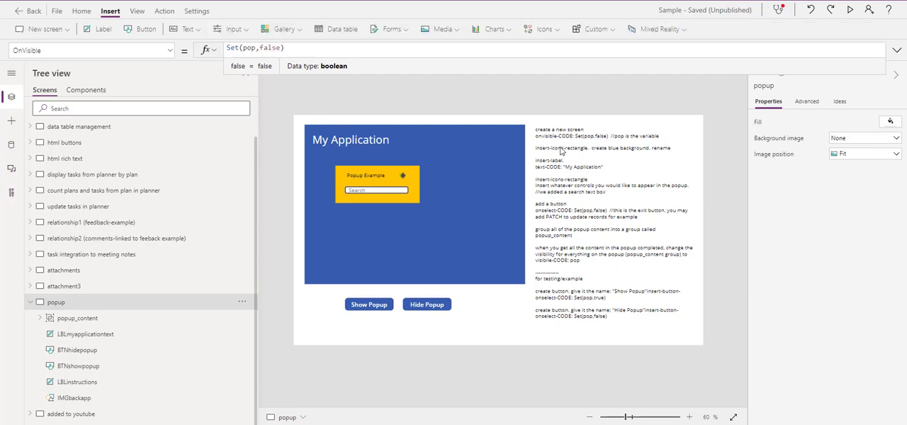
Step: Select the blue background rectangle and look at its reordering options without applying any
{"action": "left_click", "coordinate": [519, 131]}
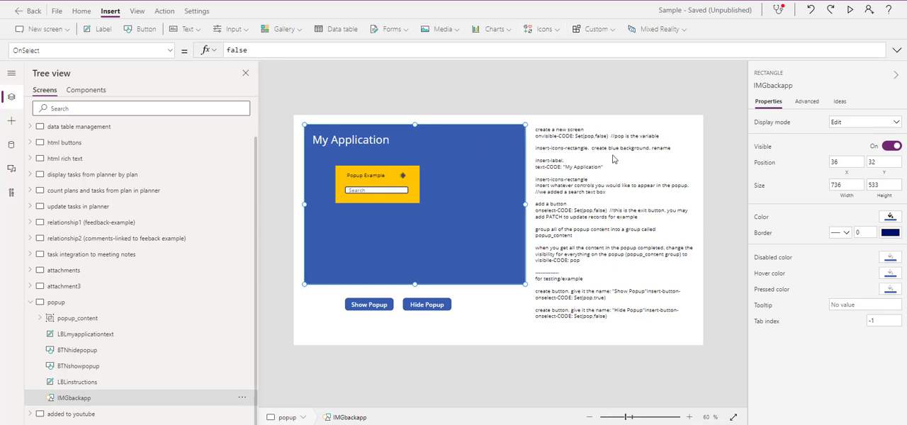
{"action": "right_click", "coordinate": [503, 139]}
{"action": "mouse_move", "coordinate": [542, 205]}
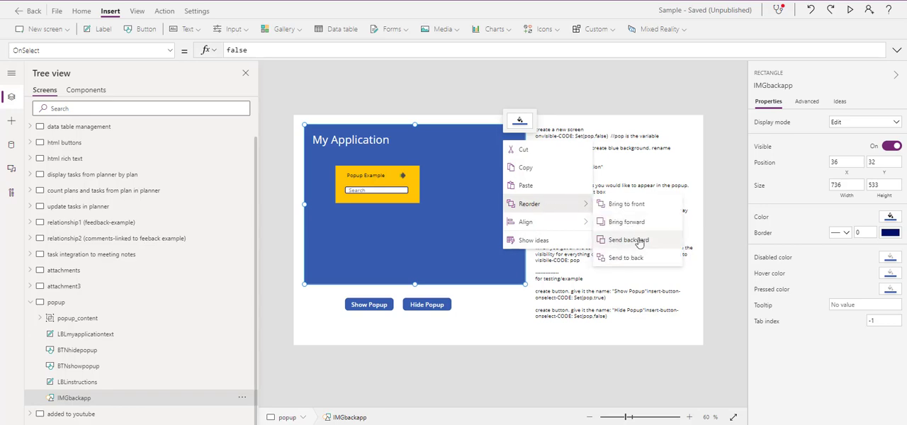
{"action": "left_click", "coordinate": [601, 94]}
{"action": "left_click", "coordinate": [516, 139]}
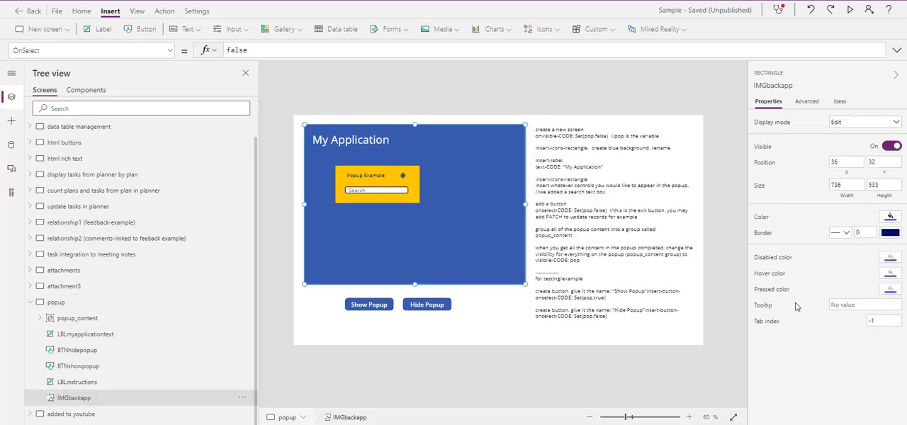
Step: Inspect the Text property of the My Application label, and return to the popup screen
{"action": "left_click", "coordinate": [367, 141]}
{"action": "left_click", "coordinate": [379, 141]}
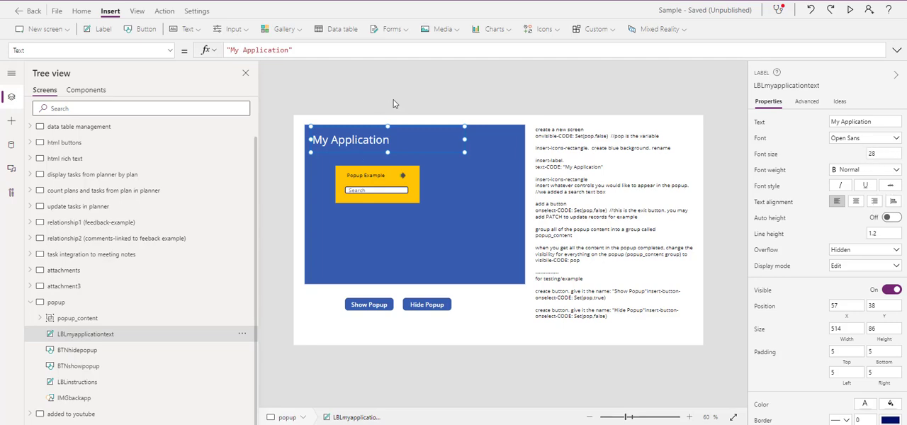
{"action": "left_click", "coordinate": [394, 104]}
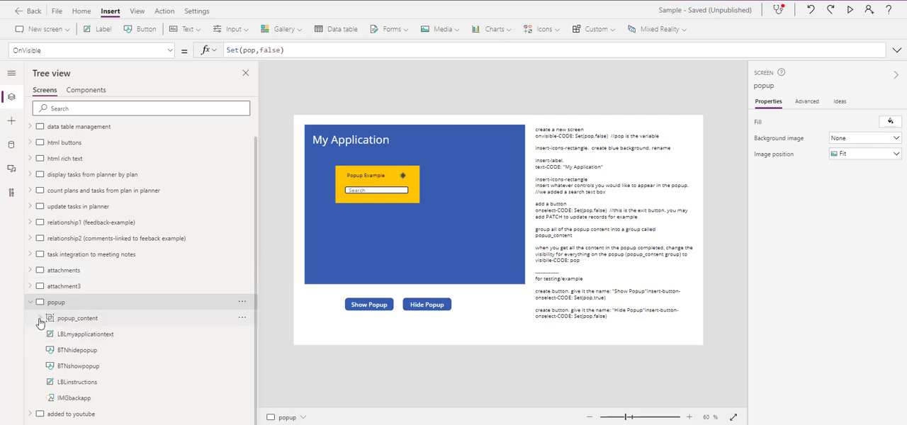
Step: Review the popup screen's ungrouped controls one by one: title label, hide and show buttons, instructions label and background rectangle
{"action": "left_click", "coordinate": [90, 338]}
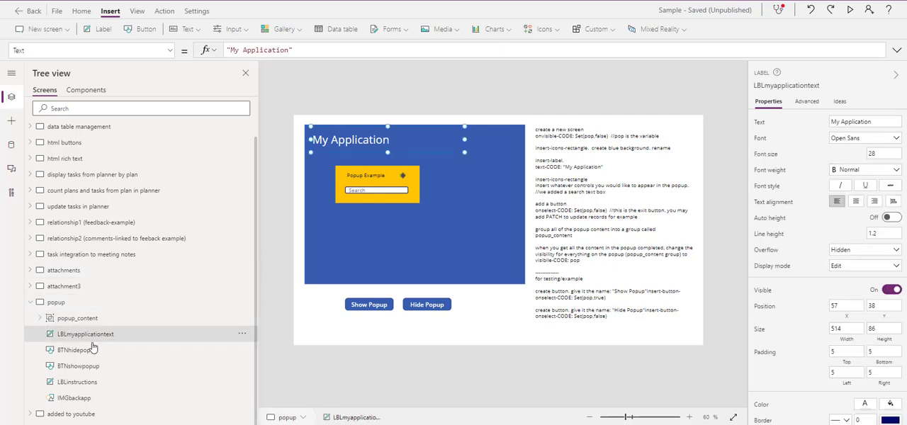
{"action": "left_click", "coordinate": [90, 352]}
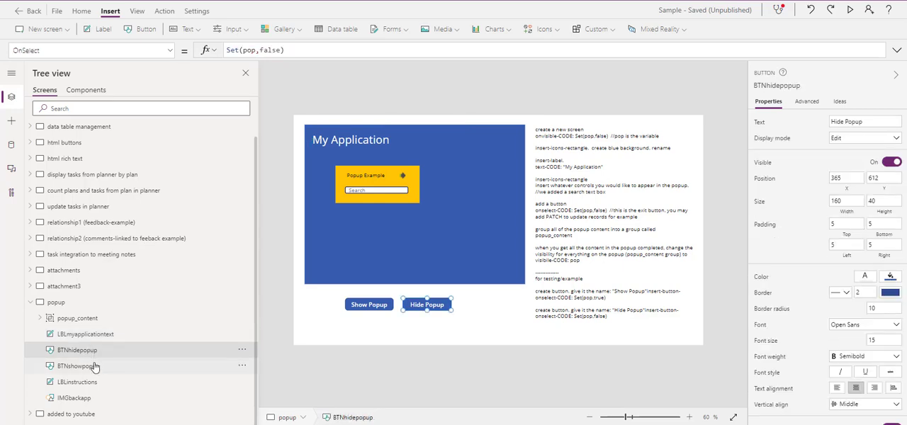
{"action": "left_click", "coordinate": [94, 366]}
{"action": "left_click", "coordinate": [88, 384]}
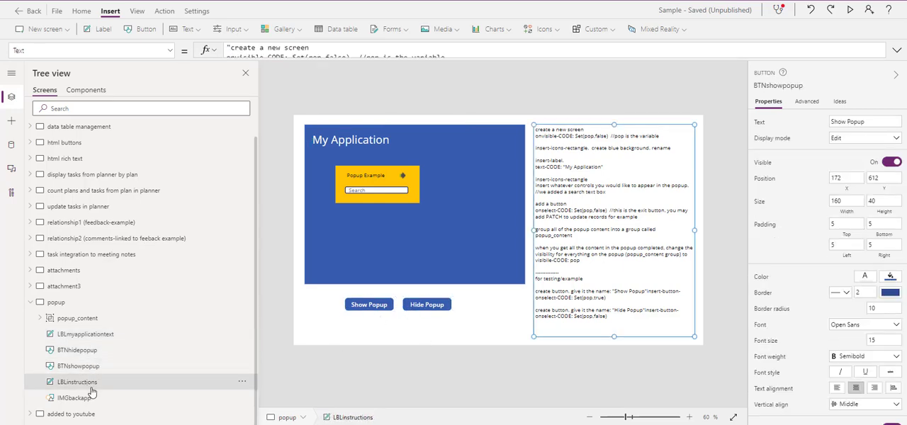
{"action": "left_click", "coordinate": [86, 399]}
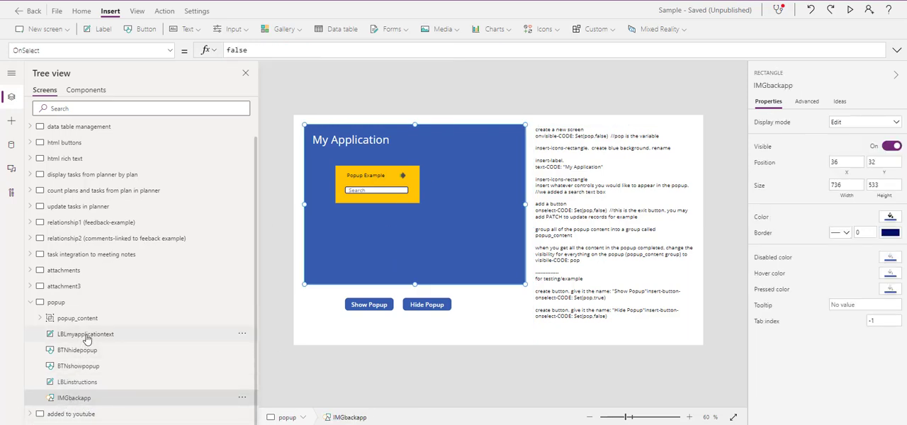
Step: Expand the popup_content group, inspect its Visible property and yellow background rectangle, and view the insertable icons
{"action": "left_click", "coordinate": [40, 318]}
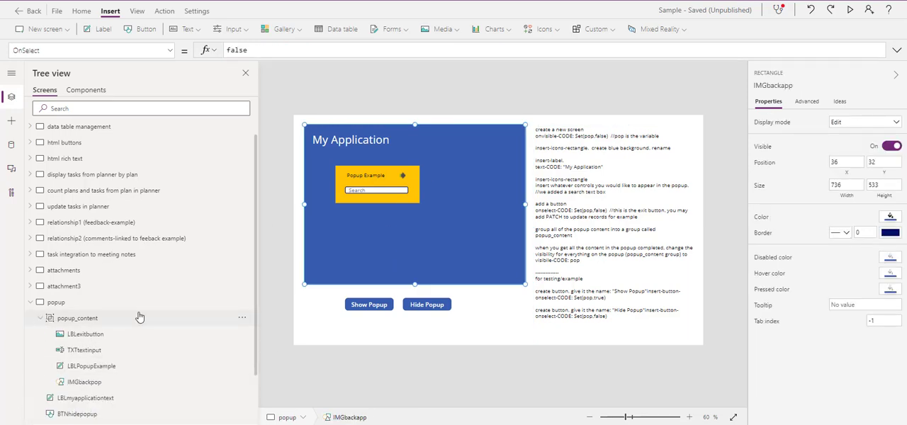
{"action": "left_click", "coordinate": [102, 320]}
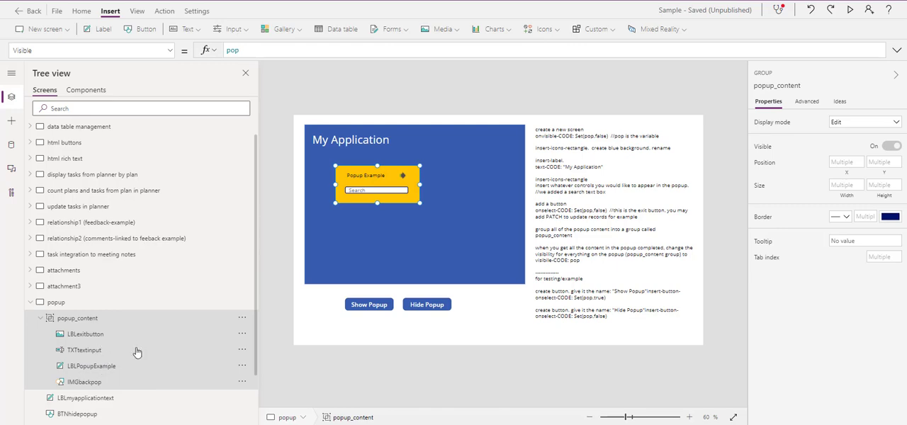
{"action": "left_click", "coordinate": [93, 383]}
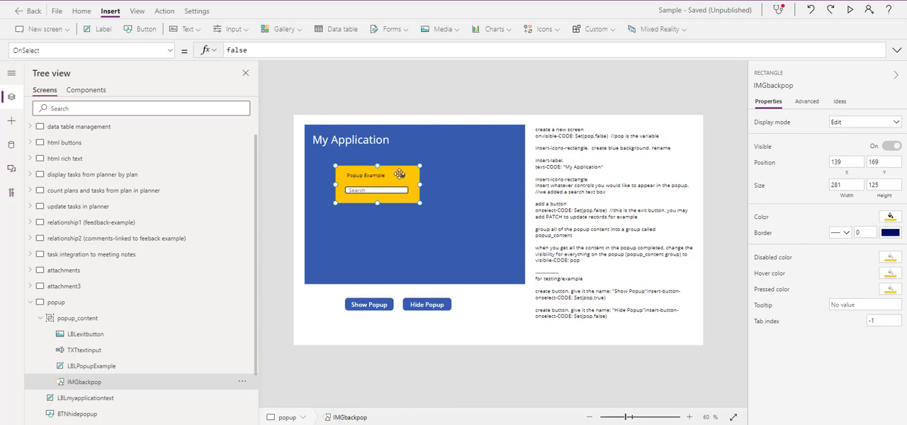
{"action": "left_click", "coordinate": [544, 30]}
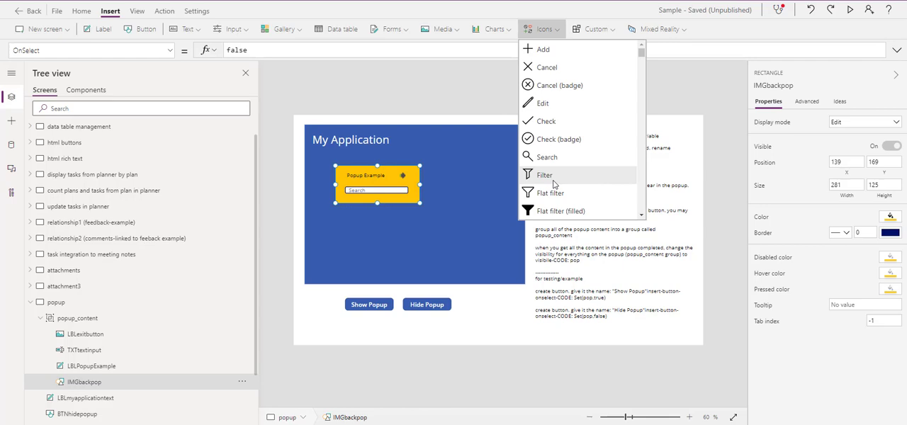
{"action": "left_click", "coordinate": [426, 86]}
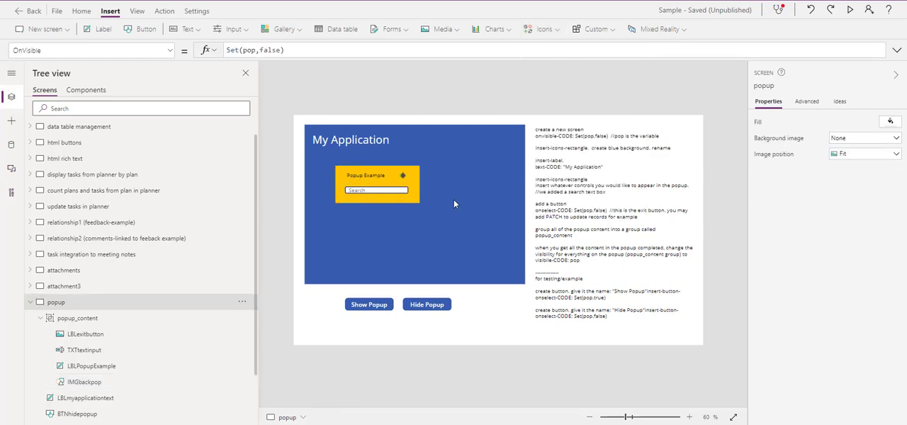
Step: Inspect the Popup Example label, exit arrow image and Search text input inside the popup
{"action": "left_click", "coordinate": [366, 175]}
{"action": "left_click", "coordinate": [366, 175]}
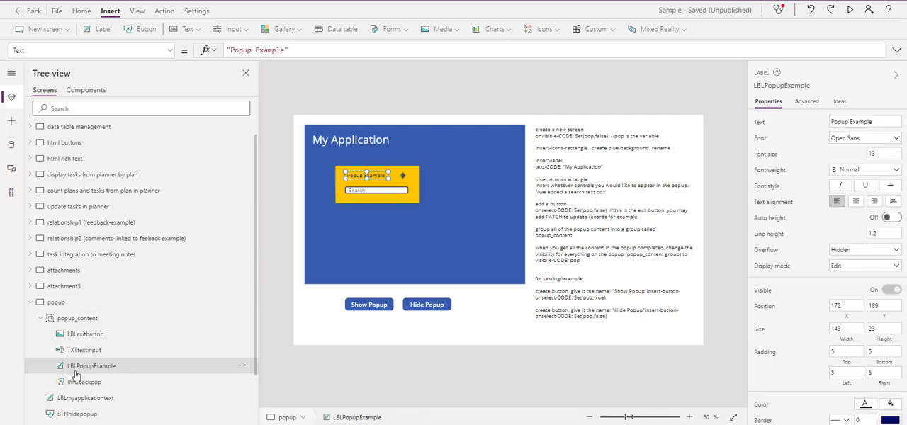
{"action": "left_click", "coordinate": [404, 175]}
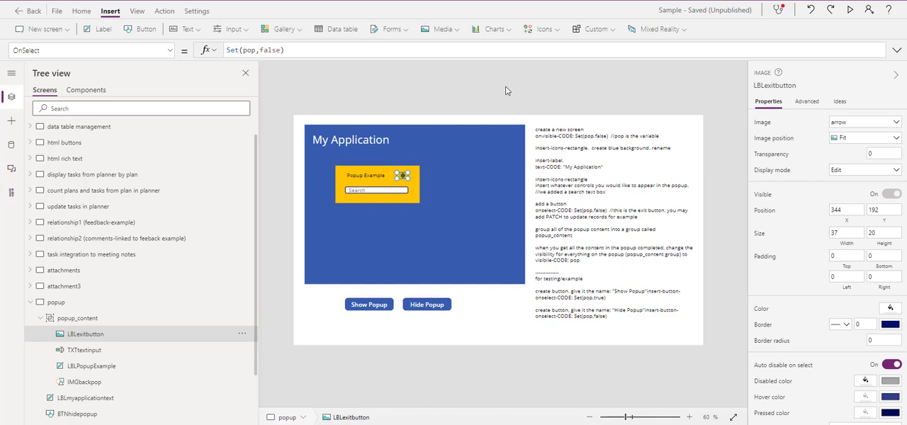
{"action": "left_click", "coordinate": [364, 192]}
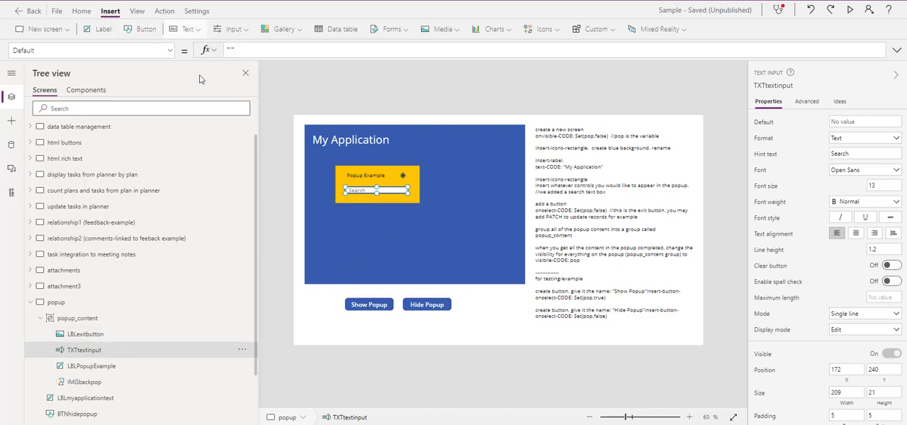
Step: View the input controls available for insertion, and select the popup's Search text input
{"action": "left_click", "coordinate": [197, 32]}
{"action": "left_click", "coordinate": [241, 33]}
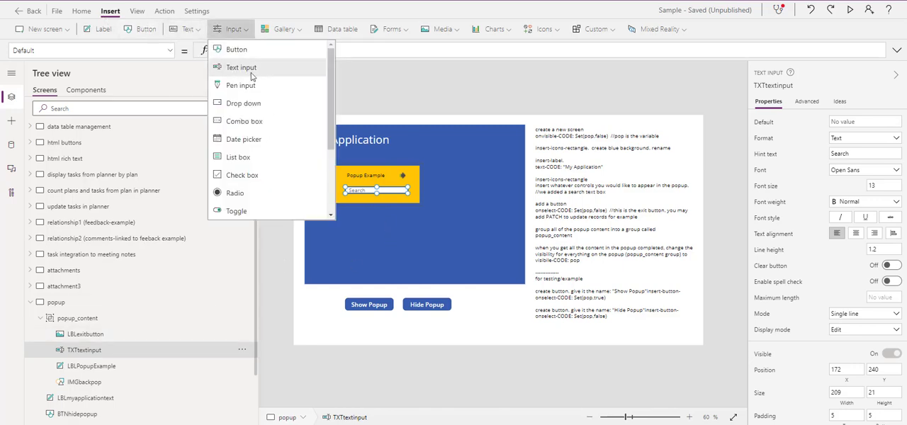
{"action": "left_click", "coordinate": [392, 92]}
{"action": "left_click", "coordinate": [379, 189]}
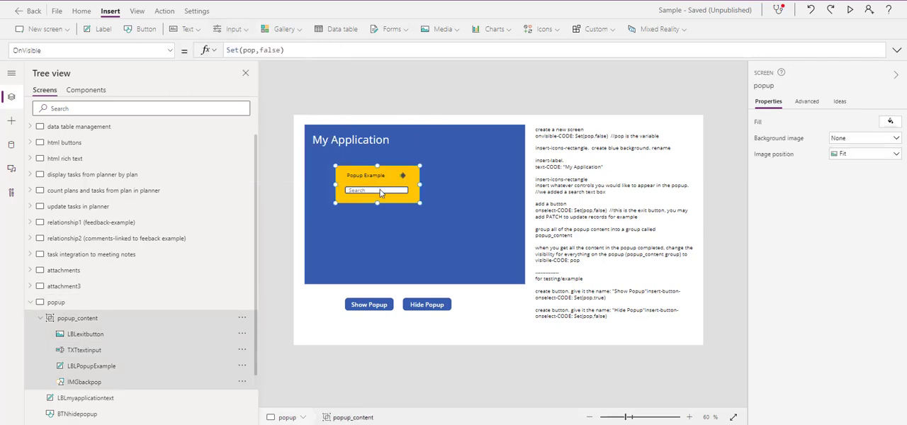
{"action": "left_click", "coordinate": [379, 189]}
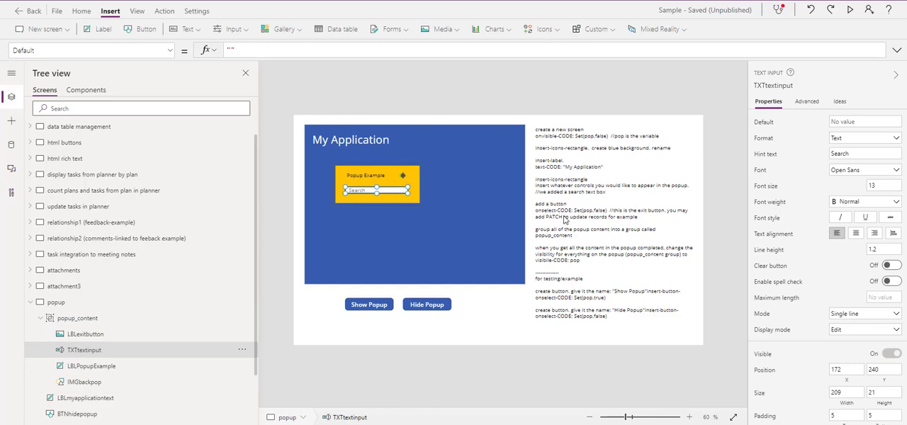
Step: Examine the OnSelect formulas of the popup's exit arrow and the Show Popup button
{"action": "left_click", "coordinate": [402, 175]}
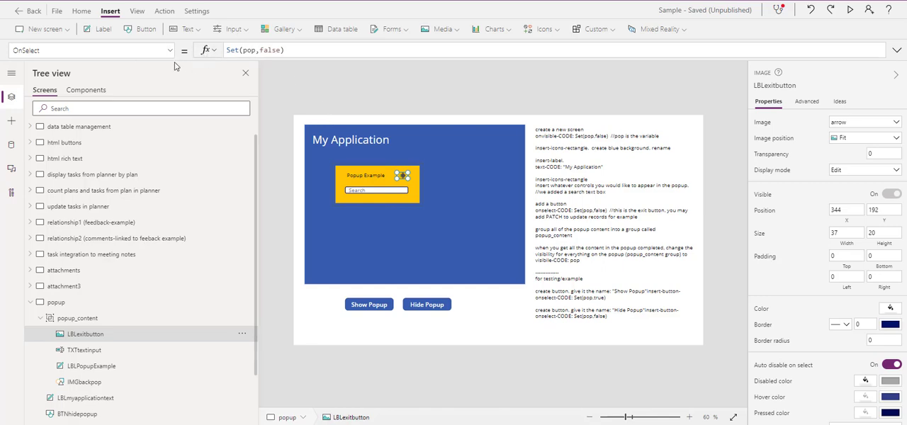
{"action": "double_click", "coordinate": [251, 49]}
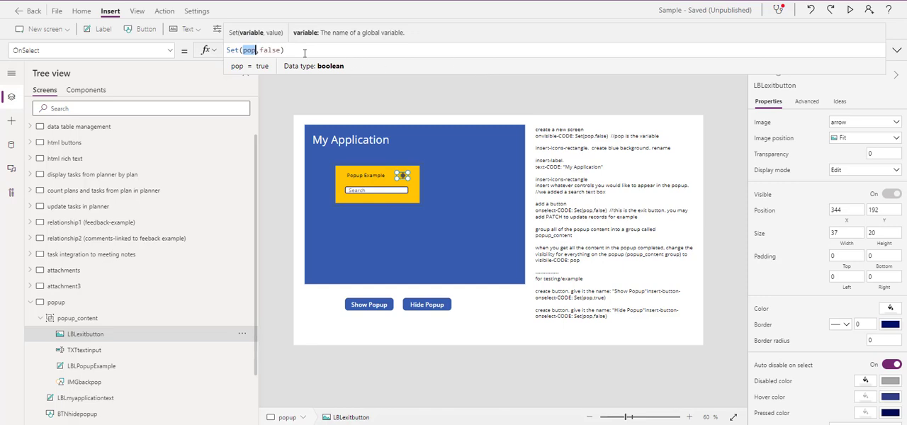
{"action": "left_click", "coordinate": [294, 50]}
{"action": "left_click", "coordinate": [312, 92]}
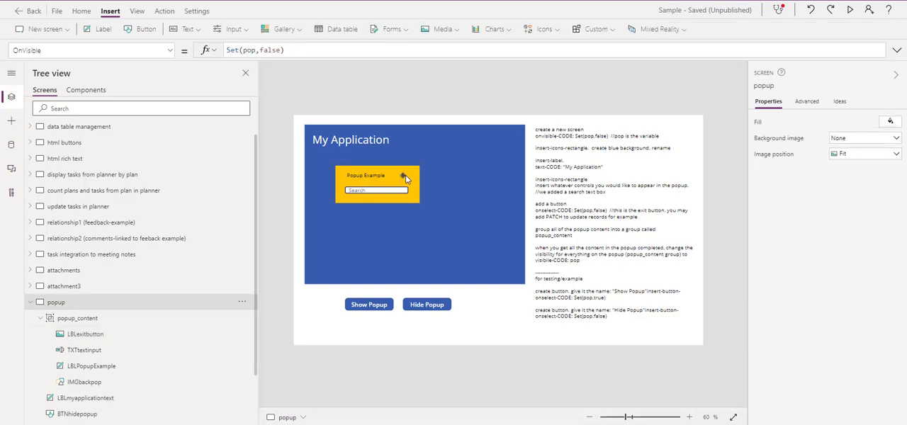
{"action": "left_click", "coordinate": [363, 305]}
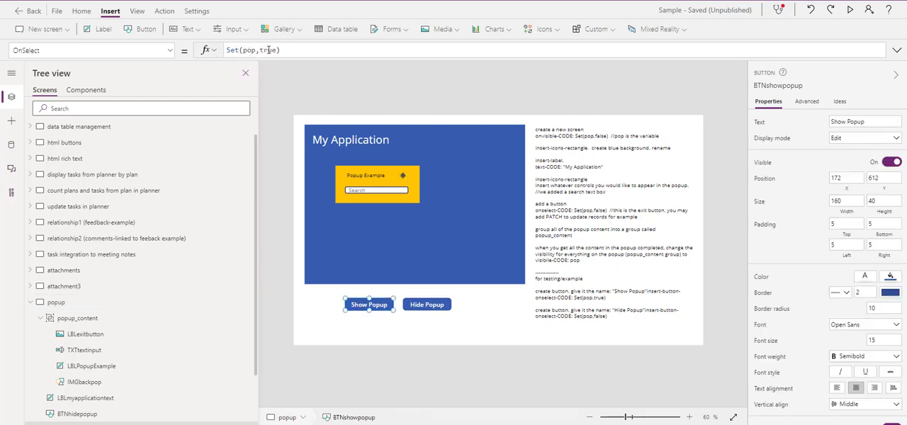
Step: Append a semicolon to the exit arrow's OnSelect formula, trying out the word patch after it and removing that word
{"action": "left_click", "coordinate": [402, 178]}
{"action": "left_click", "coordinate": [402, 178]}
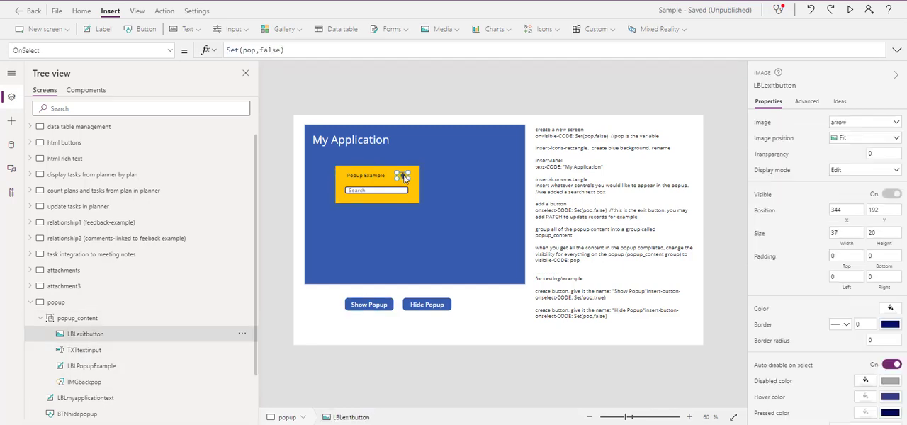
{"action": "left_click", "coordinate": [307, 51]}
{"action": "type", "text": ";patch"}
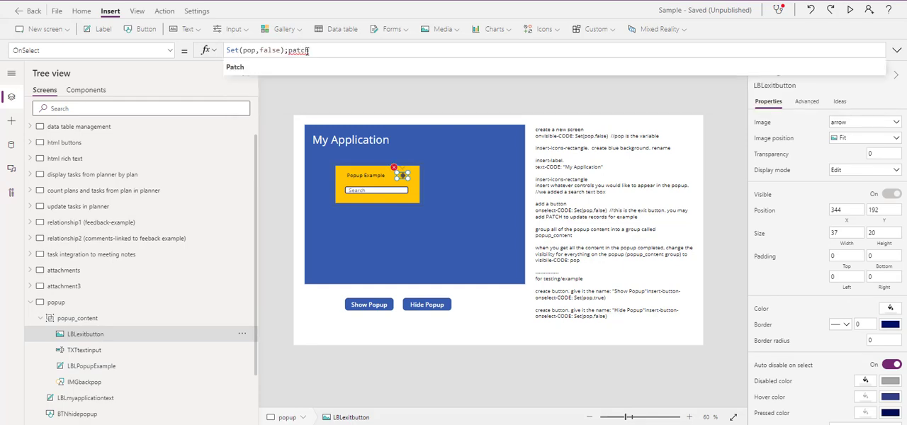
{"action": "key", "text": "BackSpace"}
{"action": "key", "text": "BackSpace"}
{"action": "key", "text": "BackSpace"}
{"action": "key", "text": "BackSpace"}
{"action": "key", "text": "BackSpace"}
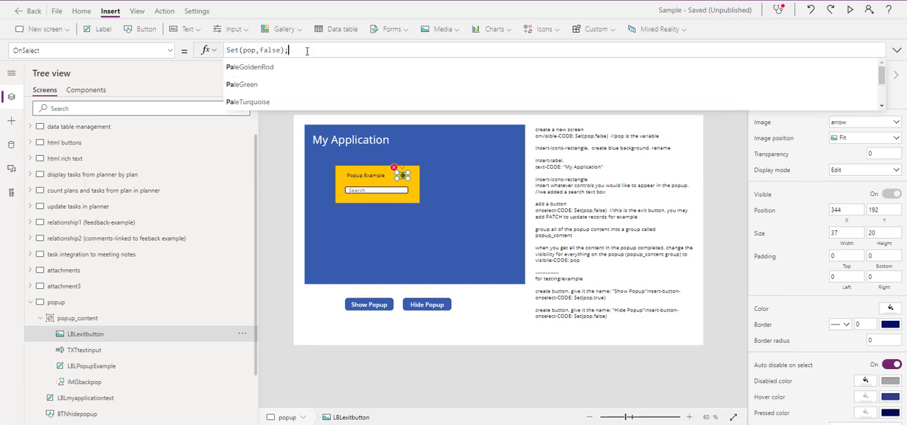
{"action": "left_click", "coordinate": [355, 79]}
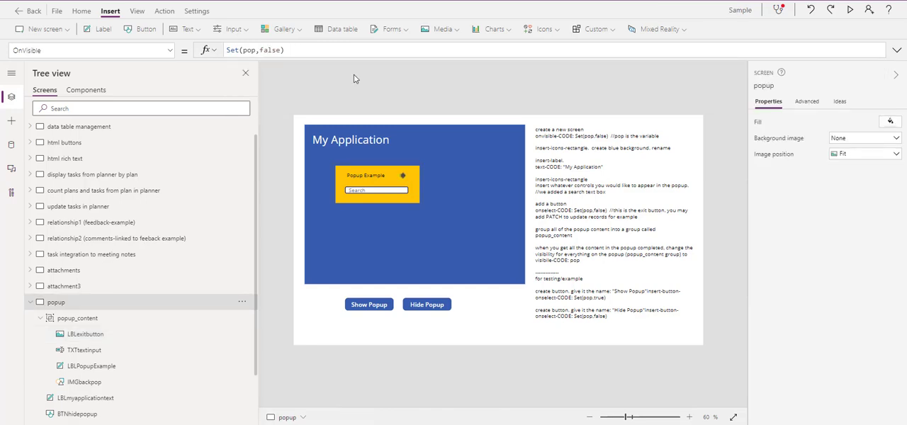
Step: Append a semicolon to the popup screen's OnVisible formula, and review the popup's Search text input
{"action": "left_click", "coordinate": [297, 51]}
{"action": "type", "text": ";"}
{"action": "left_click", "coordinate": [375, 191]}
{"action": "left_click", "coordinate": [375, 190]}
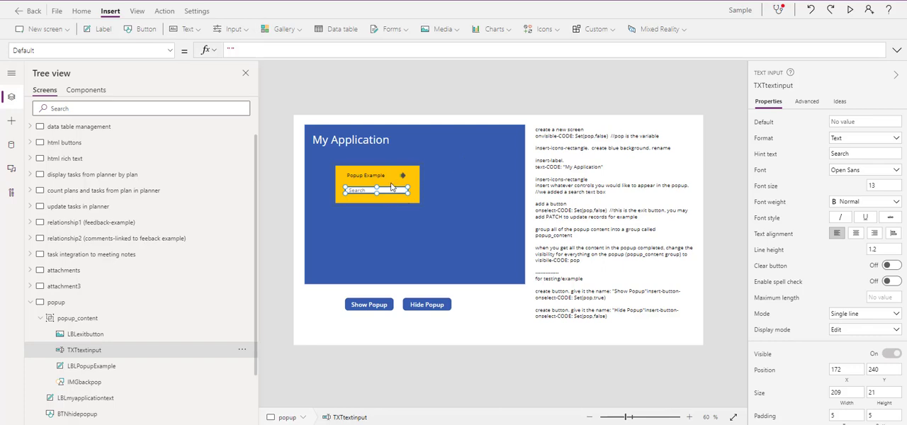
{"action": "left_click", "coordinate": [407, 79]}
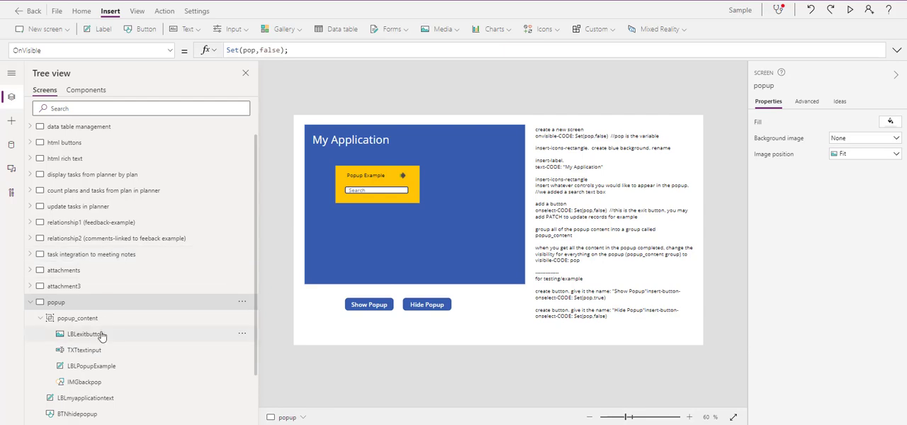
{"action": "scroll", "coordinate": [101, 336], "scroll_direction": "down", "scroll_amount": 2}
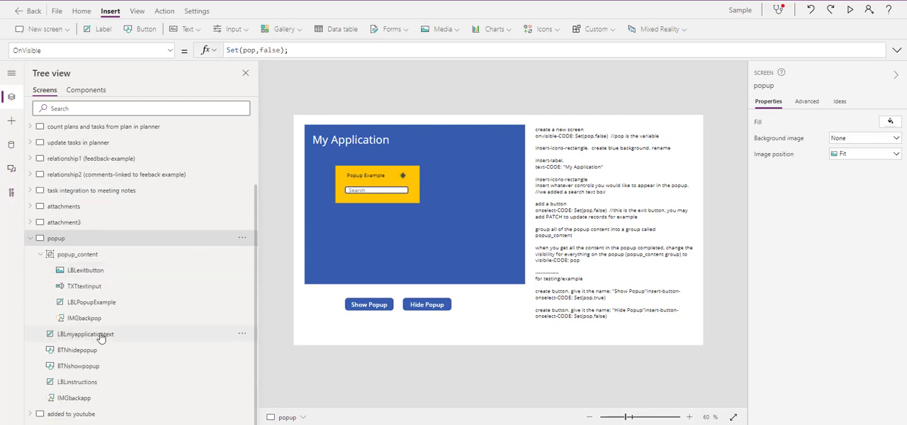
Step: Group the LBLmyapplicationtext label with the IMGbackapp blue background on the popup screen
{"action": "left_click", "coordinate": [101, 337]}
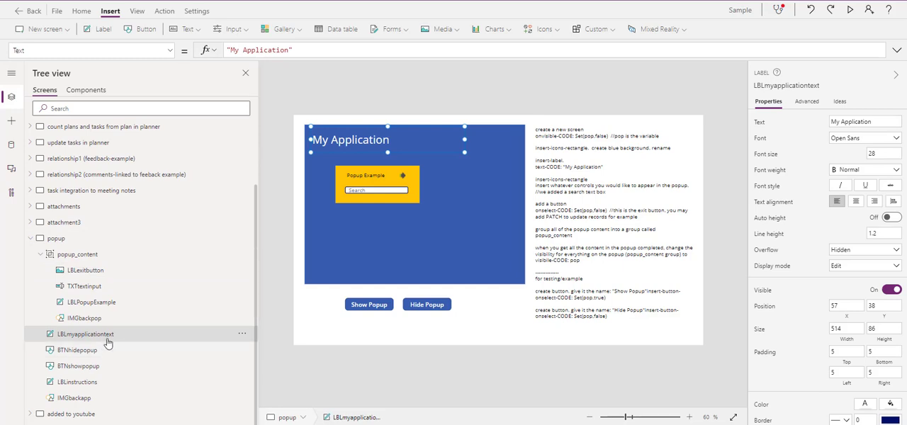
{"action": "left_click", "coordinate": [95, 351]}
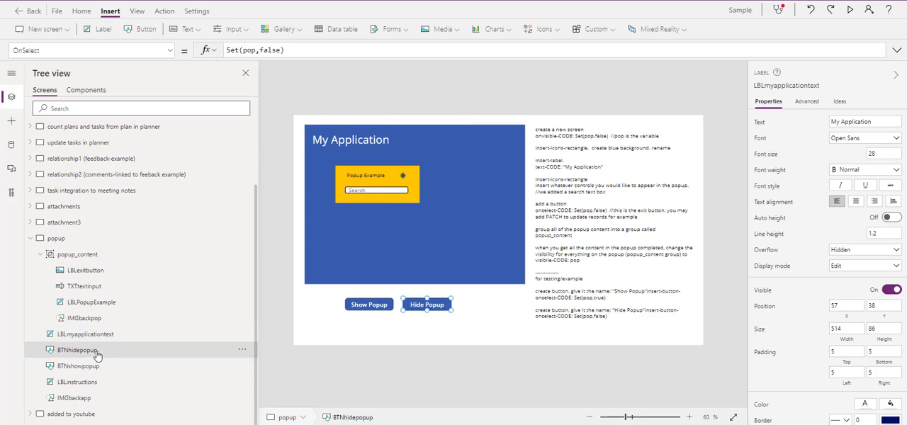
{"action": "left_click", "coordinate": [106, 340]}
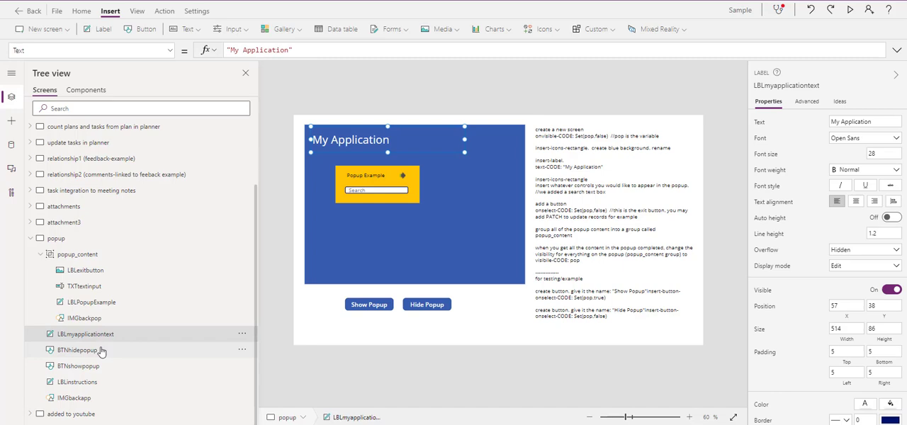
{"action": "left_click", "coordinate": [87, 400], "text": "ctrl"}
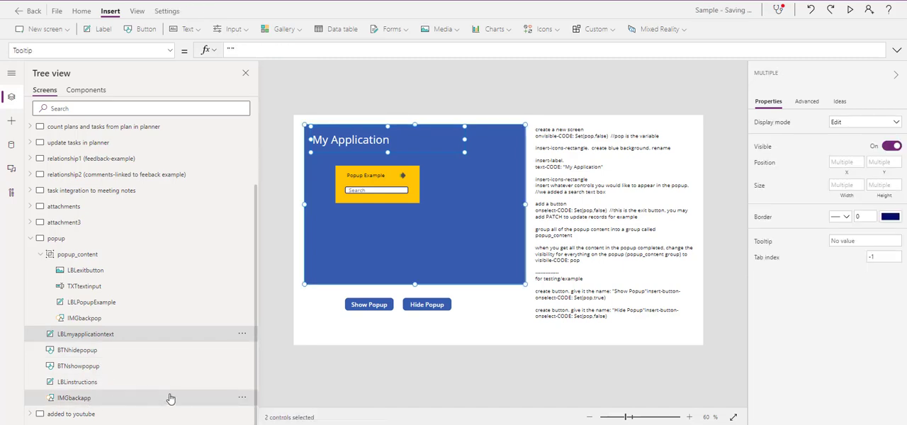
{"action": "right_click", "coordinate": [125, 402]}
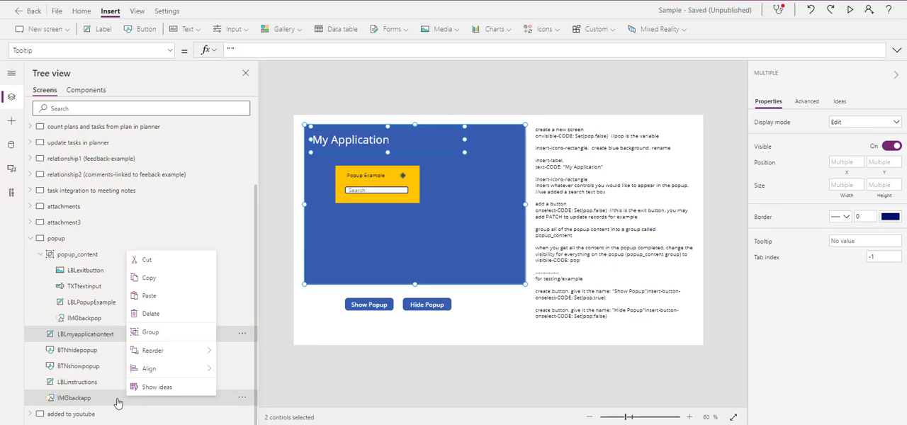
{"action": "left_click", "coordinate": [164, 335]}
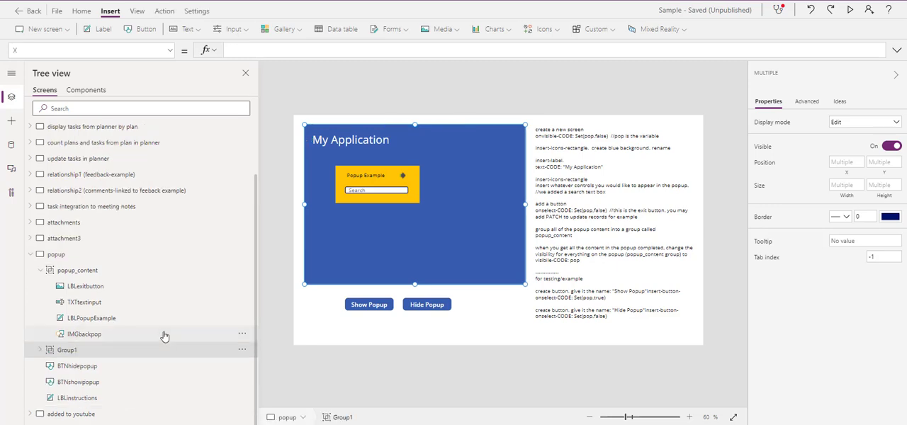
Step: Rename the new group as AppCore
{"action": "double_click", "coordinate": [67, 351]}
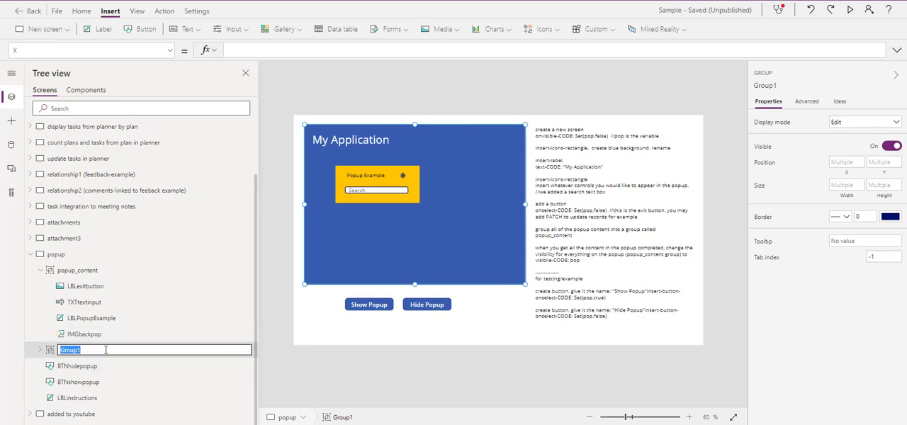
{"action": "type", "text": "AppCore"}
{"action": "key", "text": "Return"}
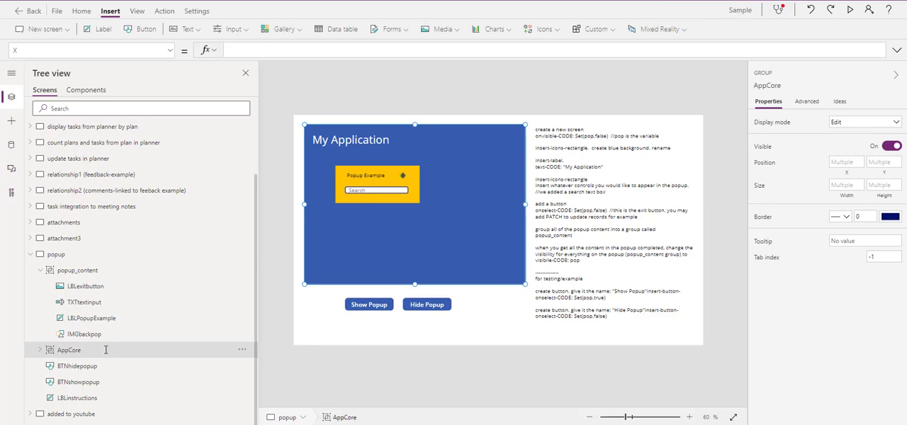
Step: Review the controls inside the AppCore and popup_content groups, and select popup_content to view its Visible formula
{"action": "left_click", "coordinate": [40, 350]}
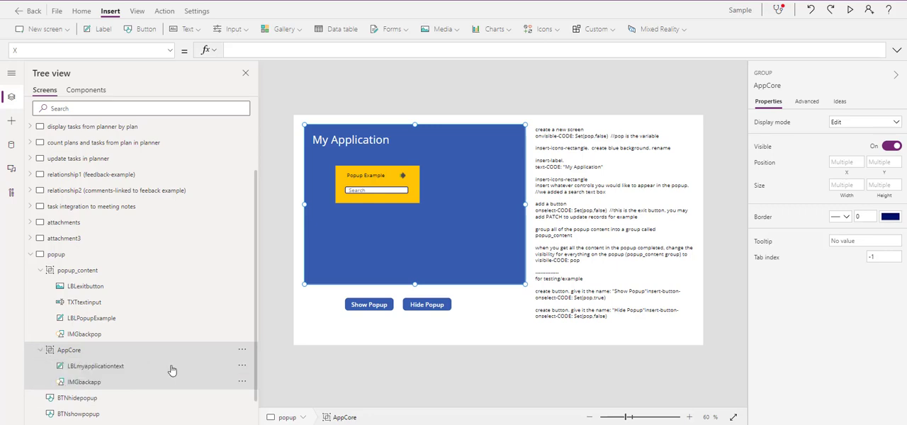
{"action": "left_click", "coordinate": [41, 270]}
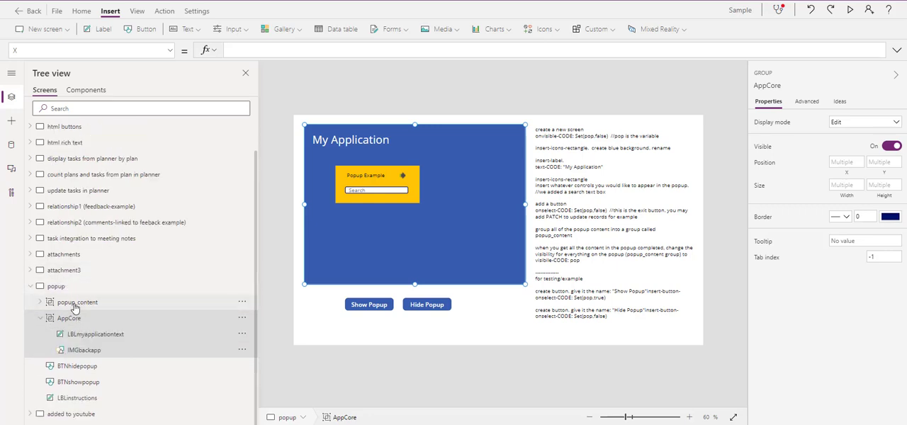
{"action": "left_click", "coordinate": [40, 302]}
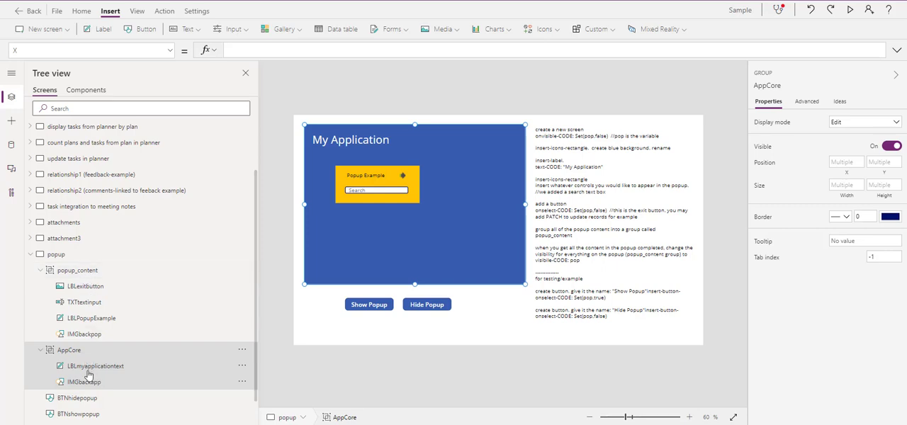
{"action": "left_click", "coordinate": [40, 350]}
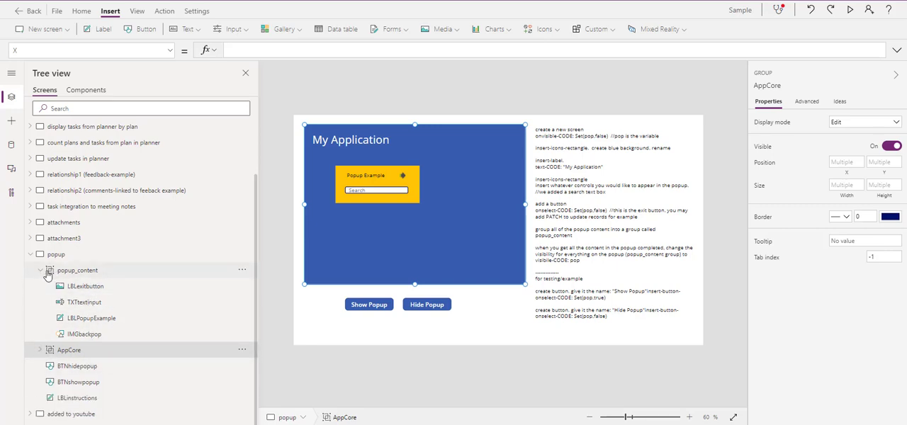
{"action": "left_click", "coordinate": [72, 273]}
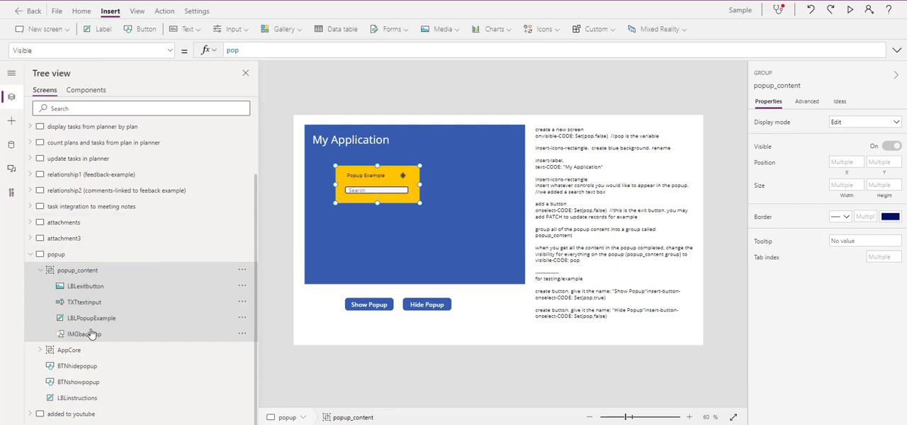
Step: Compare the OnSelect formulas of the Show Popup and Hide Popup buttons
{"action": "left_click", "coordinate": [379, 306]}
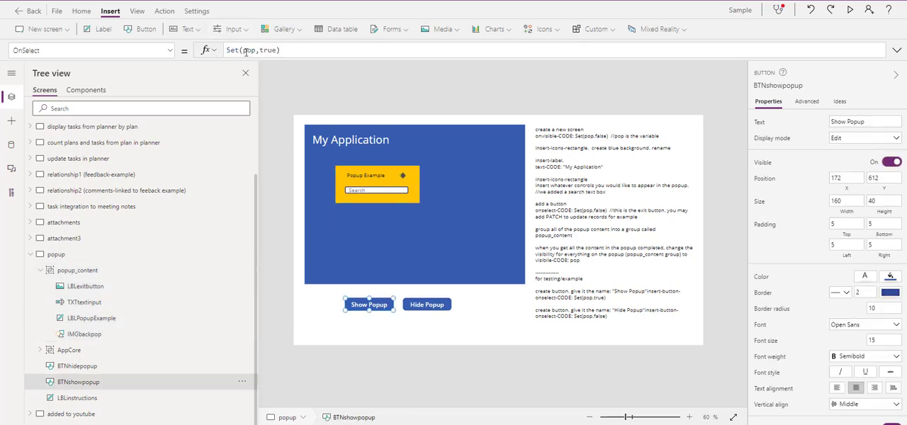
{"action": "left_click", "coordinate": [442, 306]}
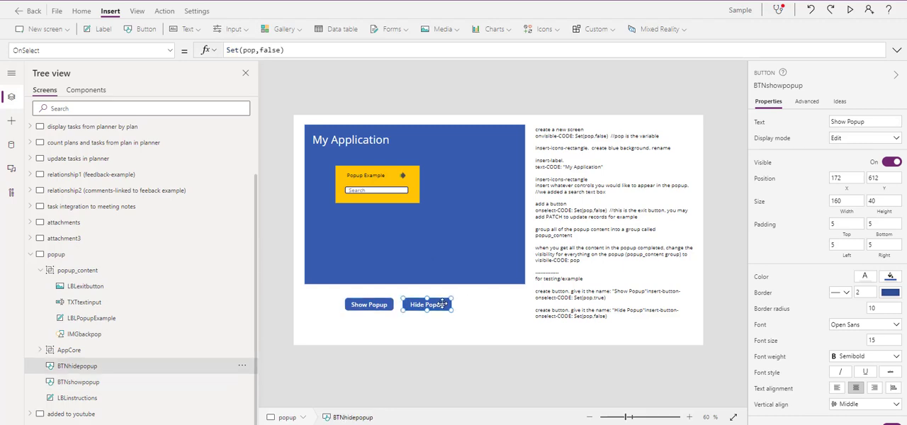
{"action": "left_click", "coordinate": [368, 307]}
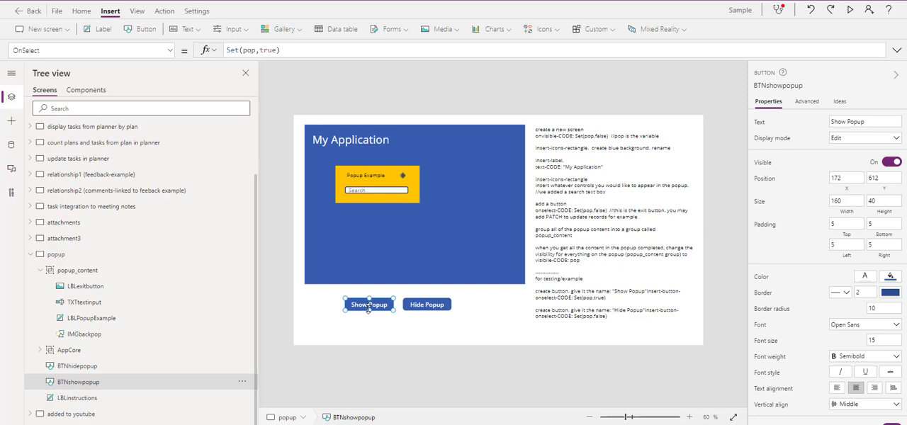
Step: Check the Visible formulas of the popup_content group and of its exit arrow, LBLexitbutton
{"action": "left_click", "coordinate": [77, 272]}
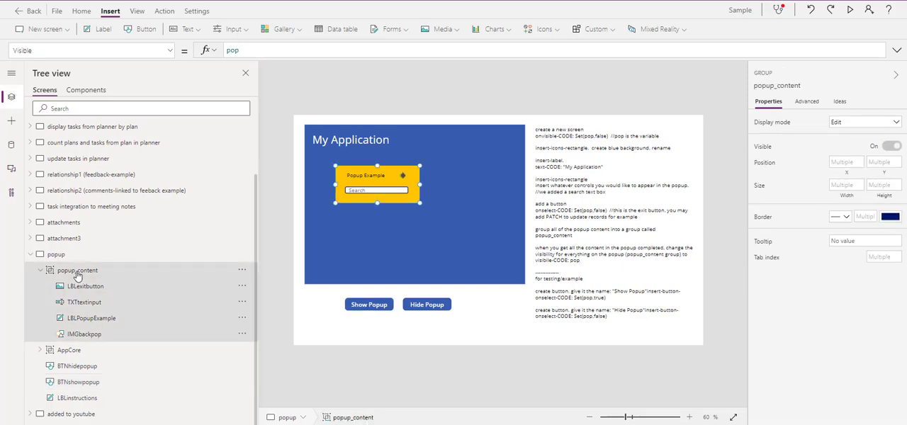
{"action": "left_click", "coordinate": [85, 286]}
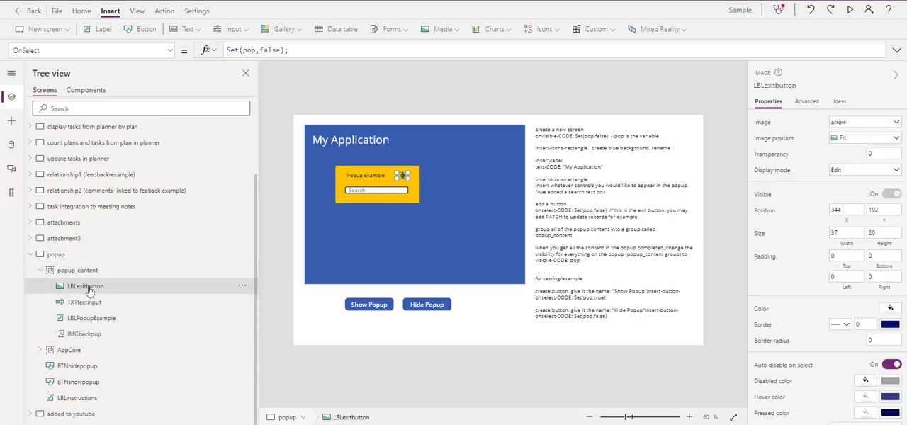
{"action": "left_click", "coordinate": [170, 50]}
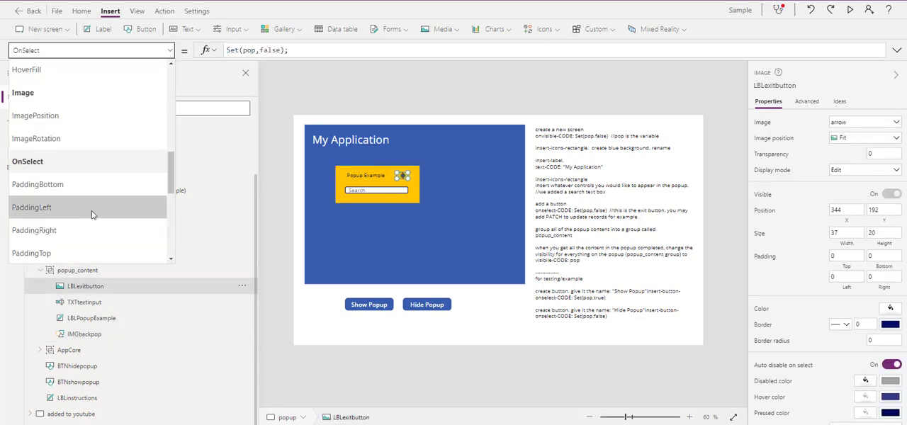
{"action": "scroll", "coordinate": [92, 217], "scroll_direction": "down", "scroll_amount": 5}
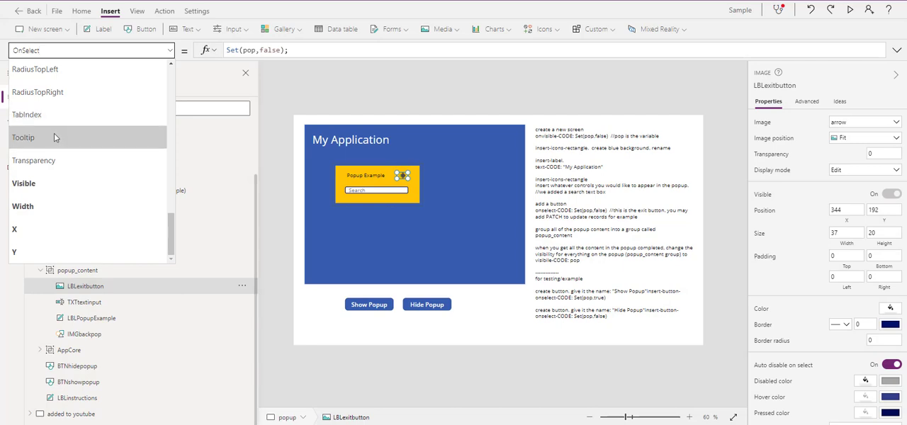
{"action": "scroll", "coordinate": [54, 132], "scroll_direction": "up", "scroll_amount": 1}
{"action": "scroll", "coordinate": [51, 137], "scroll_direction": "up", "scroll_amount": 3}
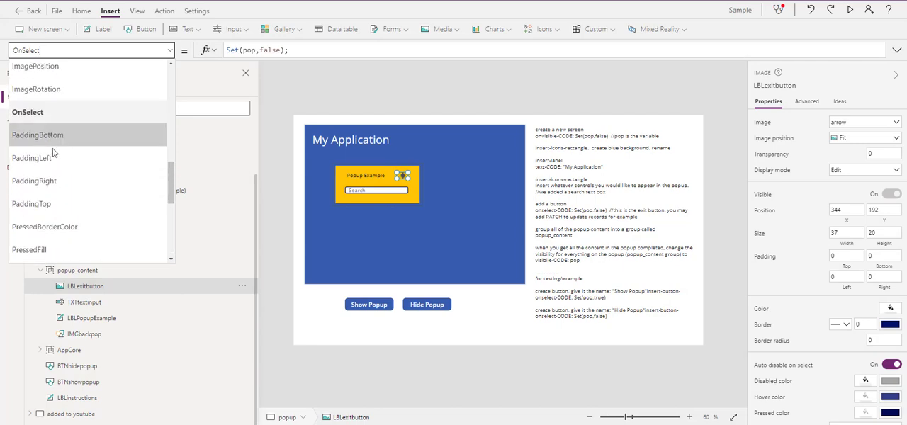
{"action": "scroll", "coordinate": [80, 170], "scroll_direction": "up", "scroll_amount": 2}
{"action": "scroll", "coordinate": [80, 170], "scroll_direction": "down", "scroll_amount": 8}
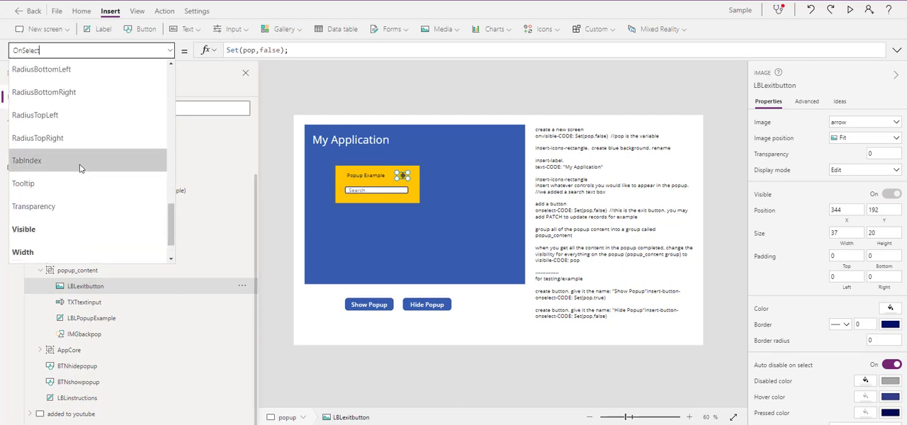
{"action": "left_click", "coordinate": [49, 184]}
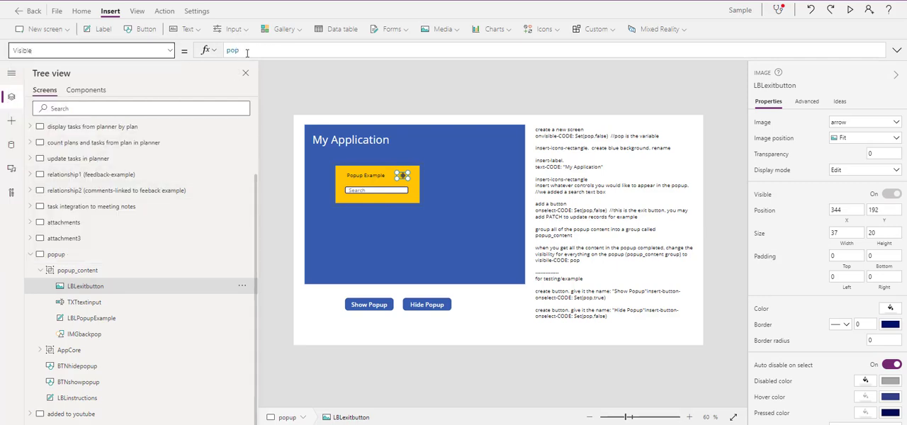
{"action": "left_click", "coordinate": [75, 272]}
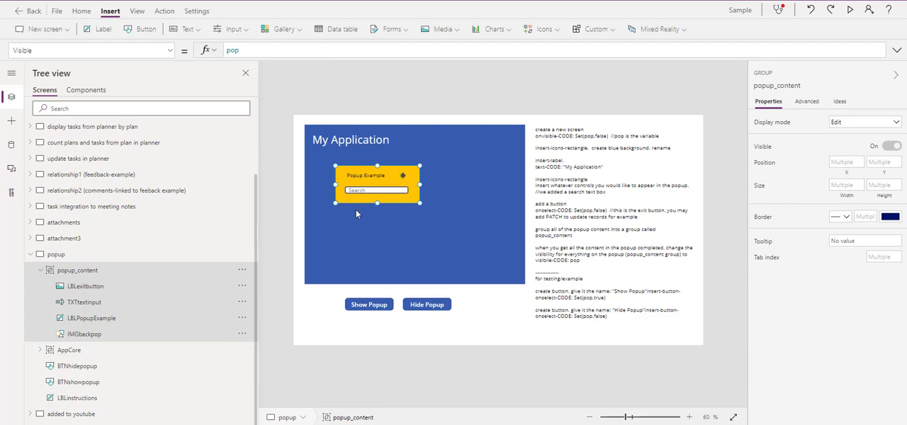
Step: Review the popup screen's OnVisible formula, followed by the OnSelect formulas of the Show Popup and Hide Popup buttons
{"action": "left_click", "coordinate": [445, 93]}
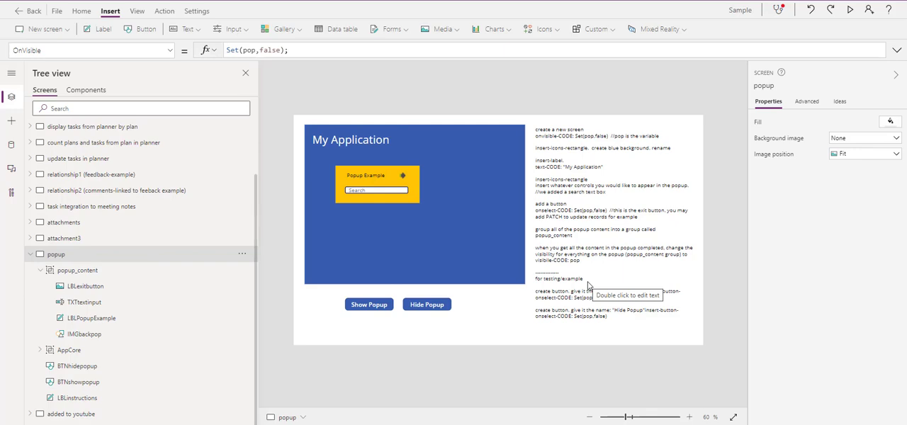
{"action": "left_click", "coordinate": [369, 309]}
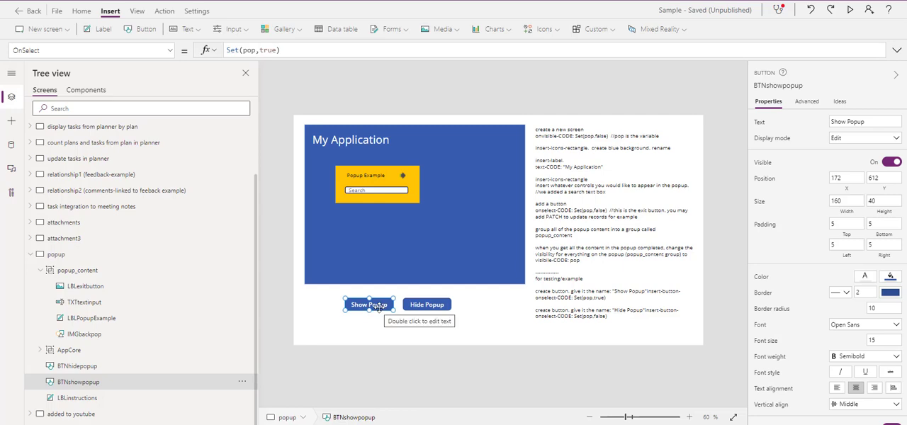
{"action": "left_click", "coordinate": [430, 309]}
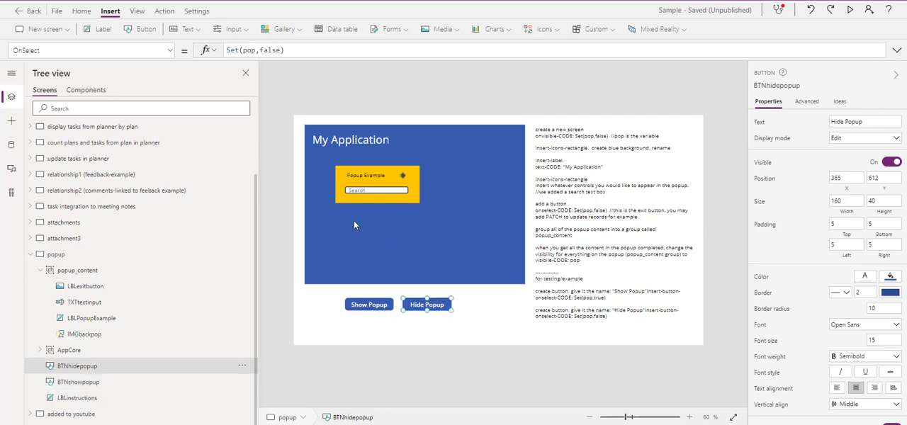
Step: Inspect the exit arrow's OnSelect formula, and select the popup's Search text input to view its Default property
{"action": "left_click", "coordinate": [406, 176]}
{"action": "left_click", "coordinate": [405, 177]}
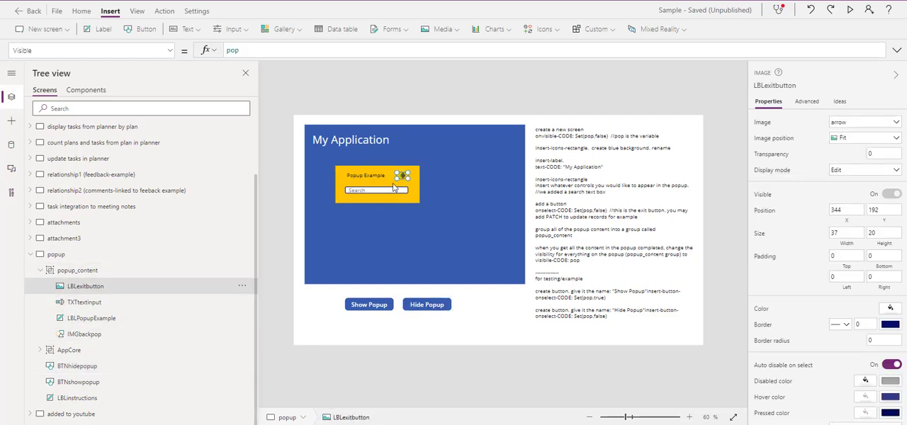
{"action": "left_click", "coordinate": [170, 51]}
{"action": "scroll", "coordinate": [116, 215], "scroll_direction": "up", "scroll_amount": 2}
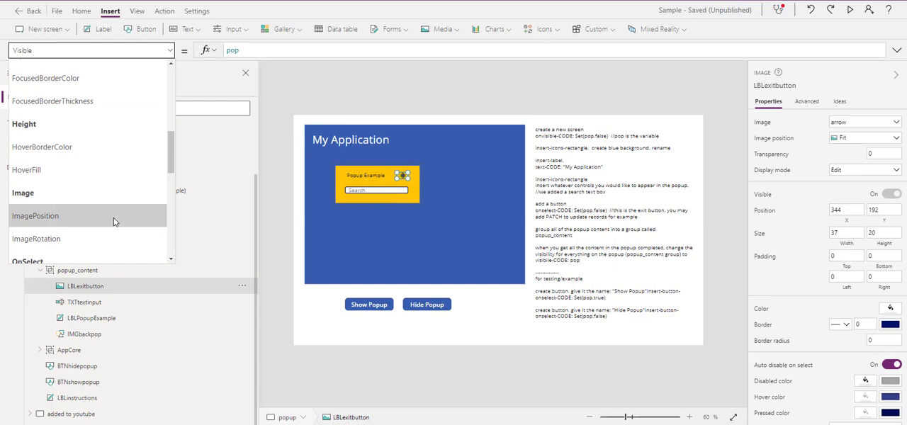
{"action": "scroll", "coordinate": [92, 220], "scroll_direction": "down", "scroll_amount": 1}
{"action": "left_click", "coordinate": [57, 219]}
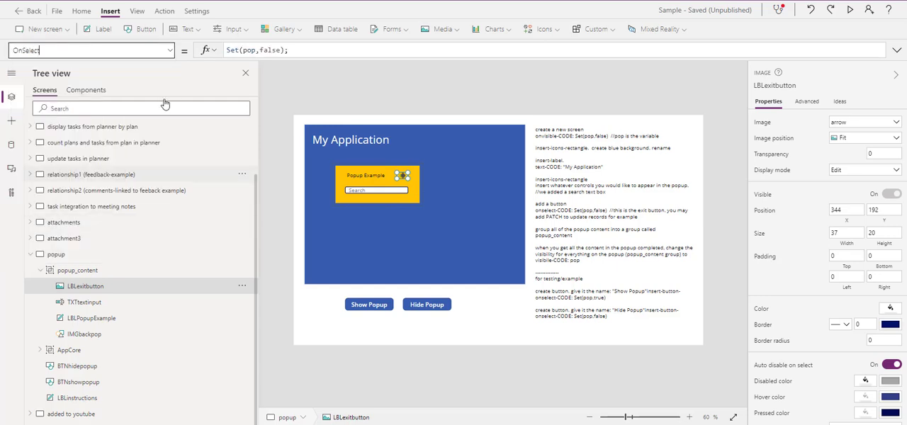
{"action": "left_click", "coordinate": [382, 88]}
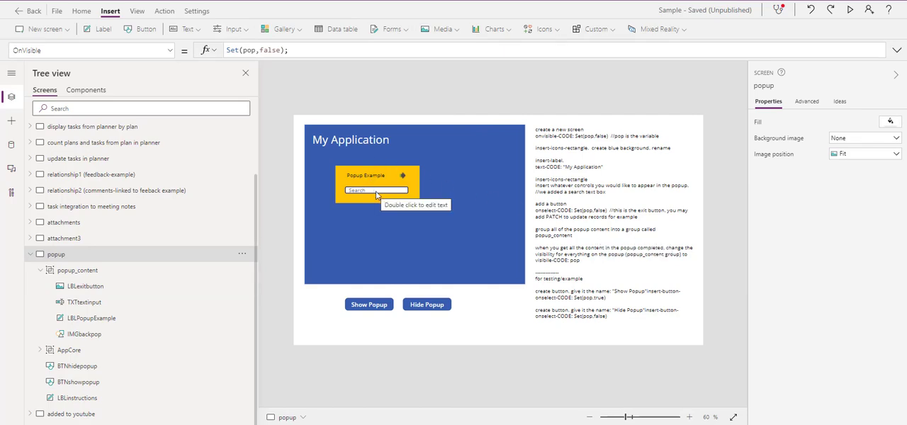
{"action": "left_click", "coordinate": [375, 191]}
{"action": "left_click", "coordinate": [375, 190]}
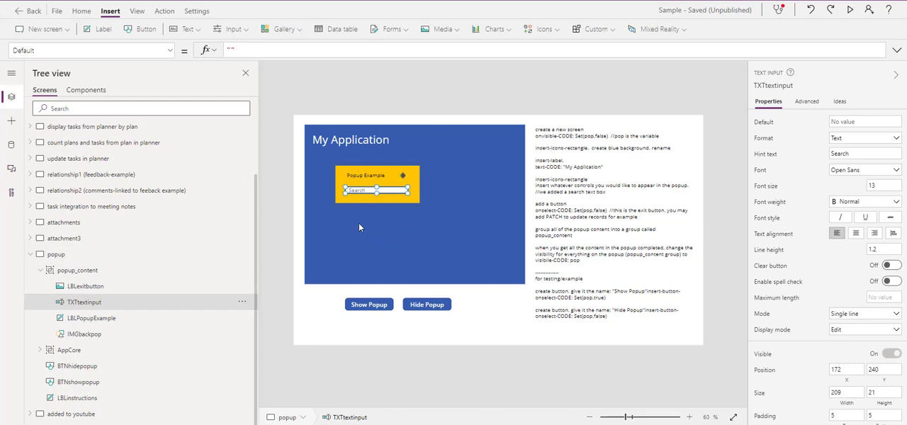
Step: Preview the app, show the popup with the Show Popup button, and close it with its exit arrow
{"action": "left_click", "coordinate": [850, 9]}
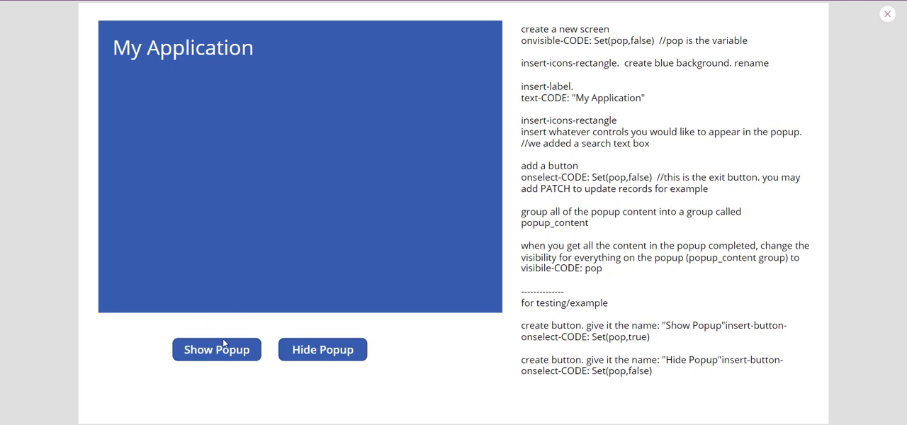
{"action": "left_click", "coordinate": [238, 350]}
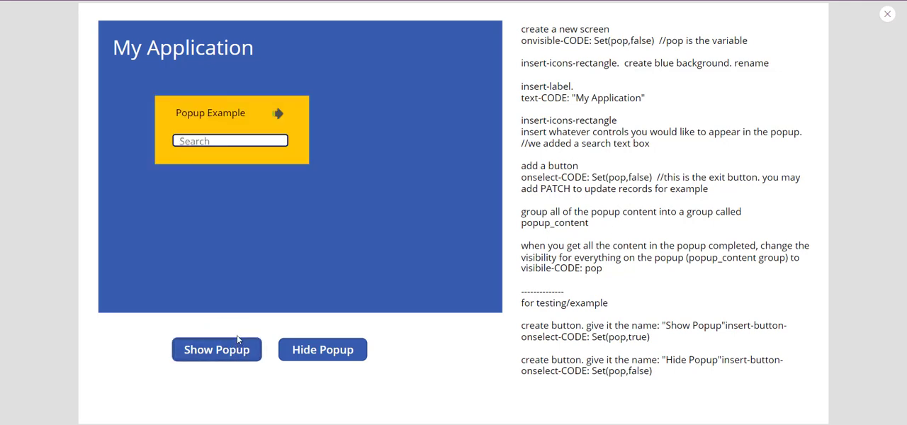
{"action": "left_click", "coordinate": [277, 113]}
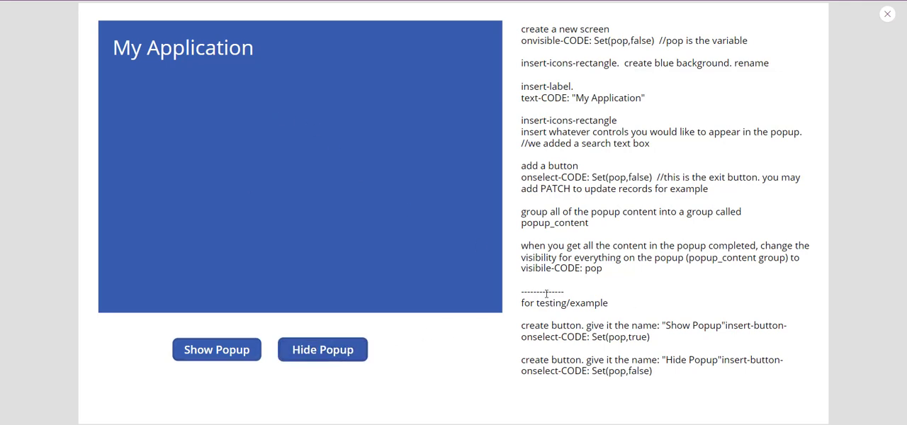
Step: Test the Show Popup and Hide Popup buttons repeatedly in the preview, leave the popup hidden, and close the preview
{"action": "left_click", "coordinate": [309, 350]}
{"action": "left_click", "coordinate": [318, 350]}
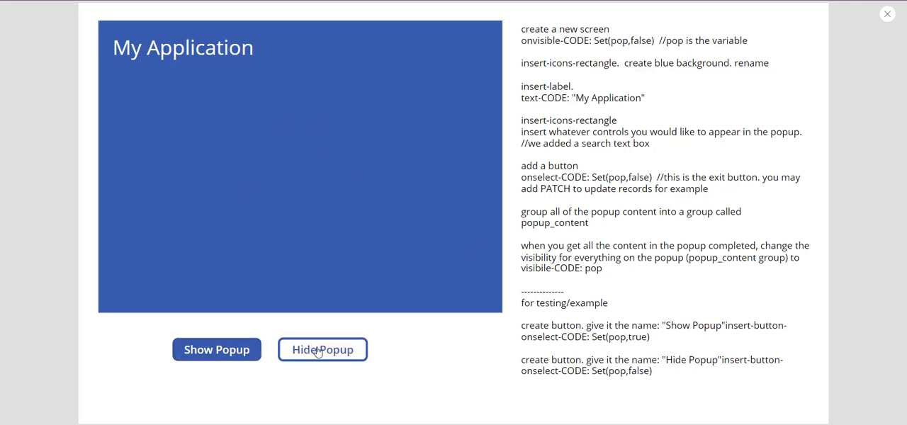
{"action": "left_click", "coordinate": [318, 352]}
{"action": "left_click", "coordinate": [318, 352]}
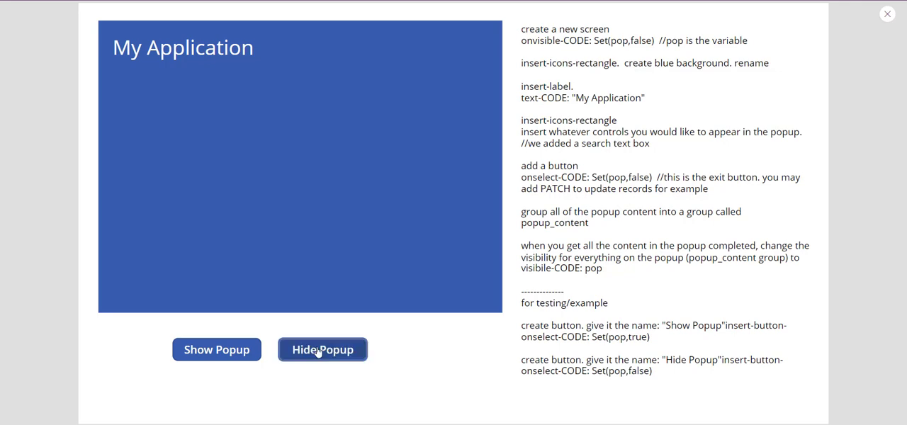
{"action": "left_click", "coordinate": [318, 353]}
{"action": "left_click", "coordinate": [225, 354]}
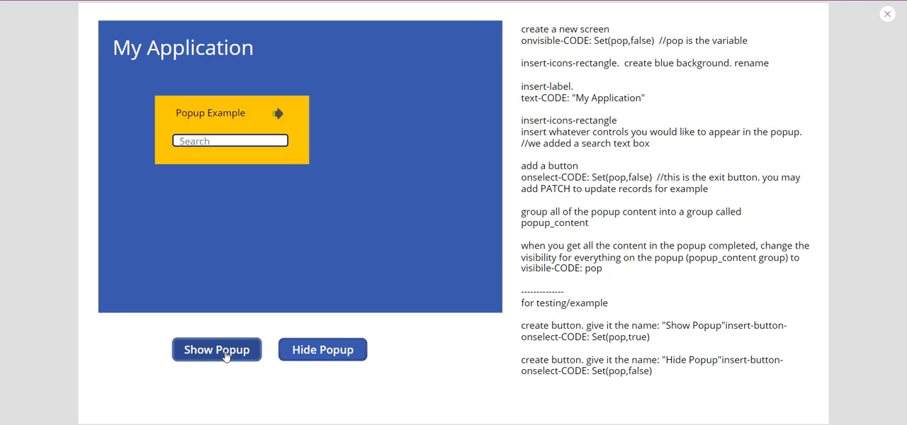
{"action": "left_click", "coordinate": [305, 352]}
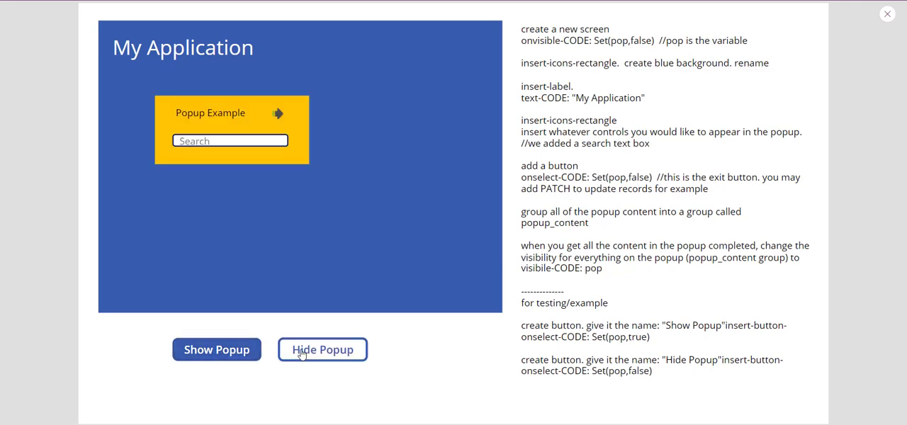
{"action": "left_click", "coordinate": [243, 352]}
{"action": "left_click", "coordinate": [328, 351]}
{"action": "left_click", "coordinate": [252, 351]}
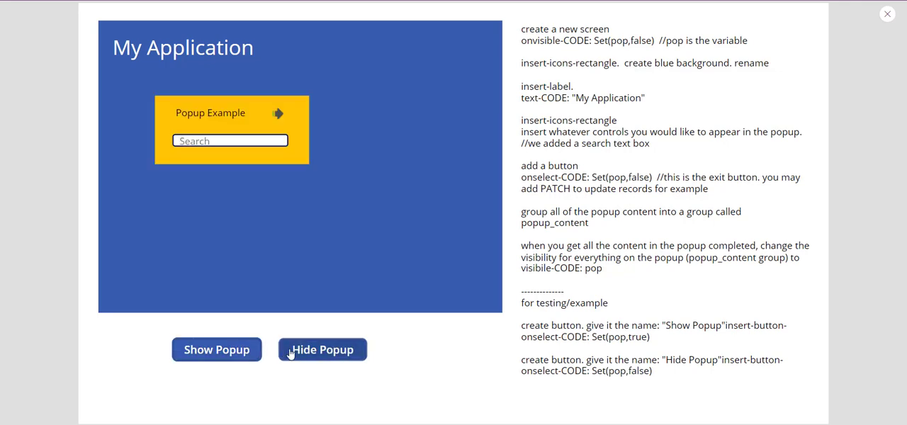
{"action": "left_click", "coordinate": [302, 353]}
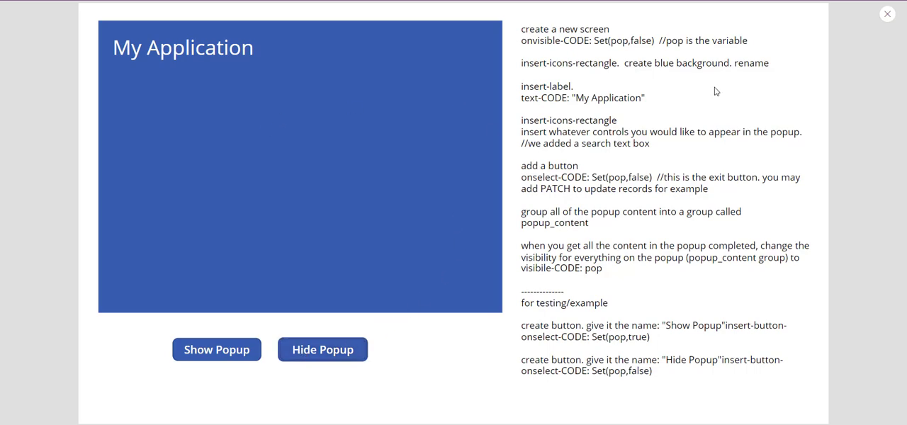
{"action": "left_click", "coordinate": [887, 14]}
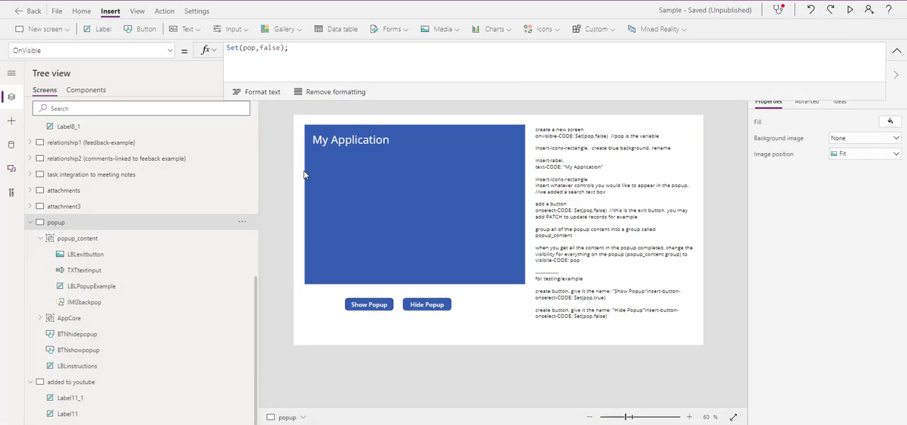
Step: Turn off the AppCore group's visibility and preview the app, toggling the popup with its buttons and leaving it shown
{"action": "left_click", "coordinate": [386, 156]}
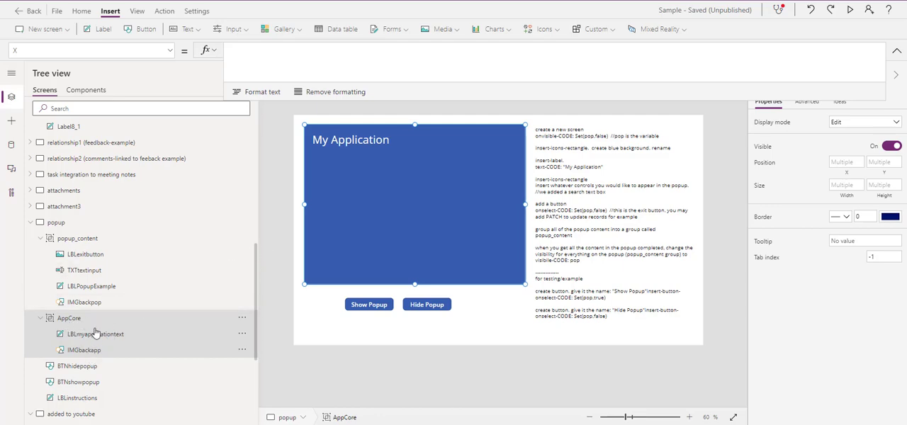
{"action": "left_click", "coordinate": [891, 147]}
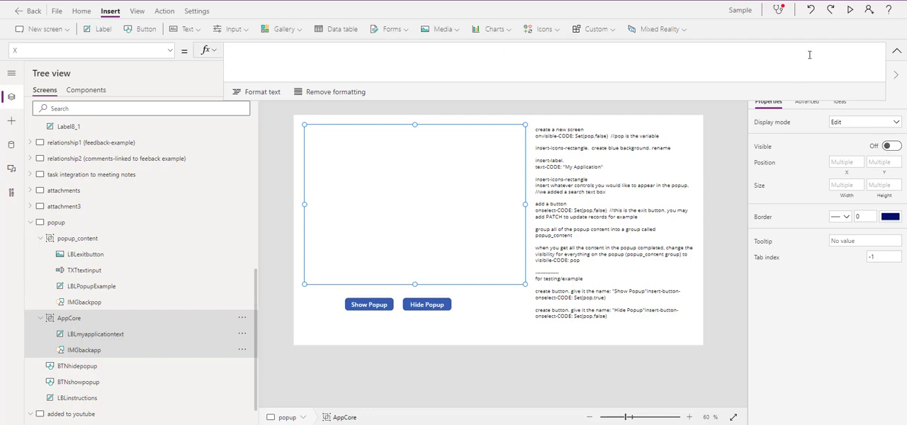
{"action": "left_click", "coordinate": [852, 13]}
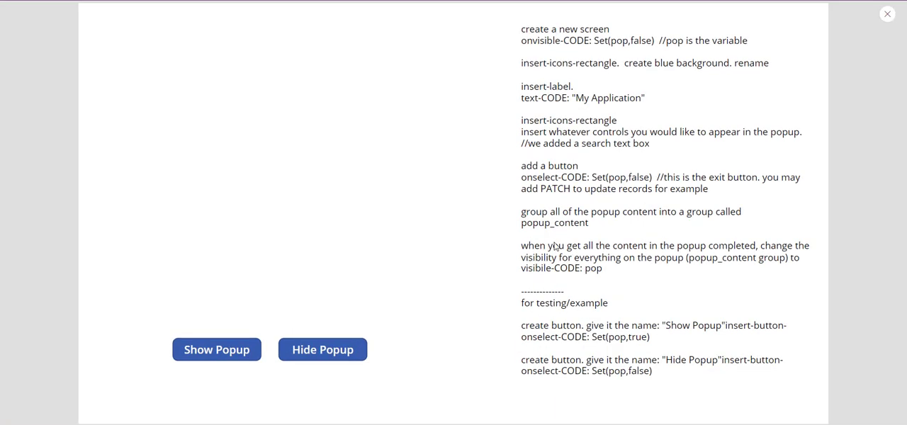
{"action": "left_click", "coordinate": [217, 352]}
{"action": "left_click", "coordinate": [291, 353]}
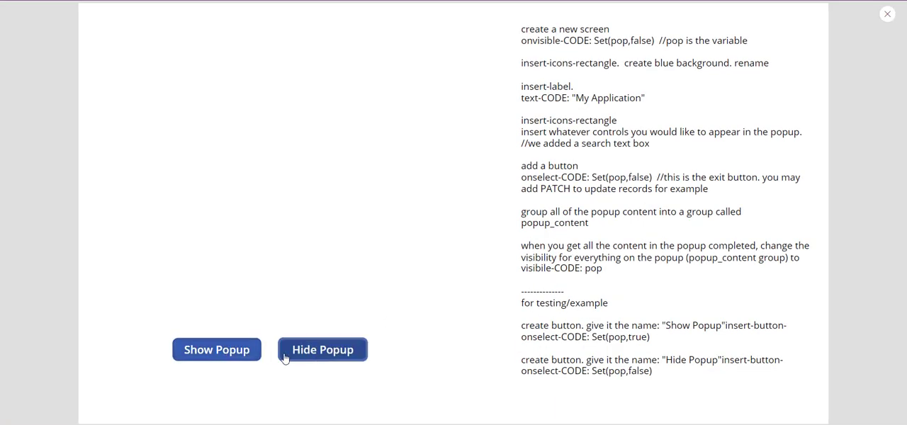
{"action": "left_click", "coordinate": [224, 357]}
{"action": "left_click", "coordinate": [335, 358]}
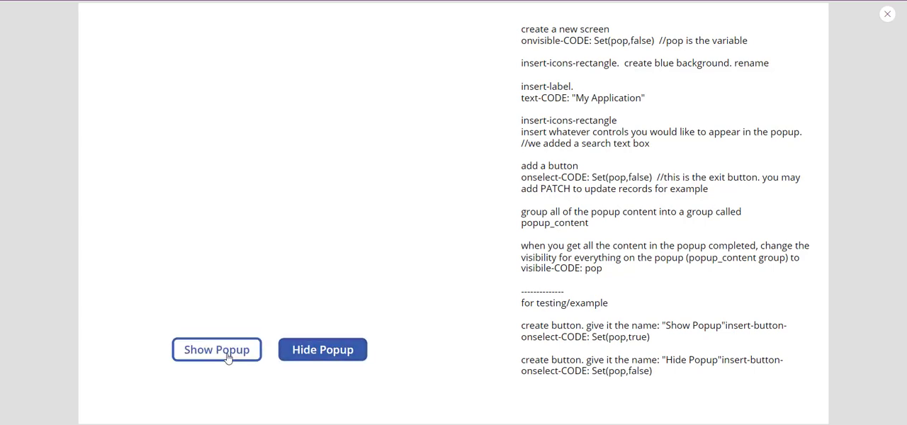
{"action": "left_click", "coordinate": [249, 355]}
{"action": "left_click", "coordinate": [887, 14]}
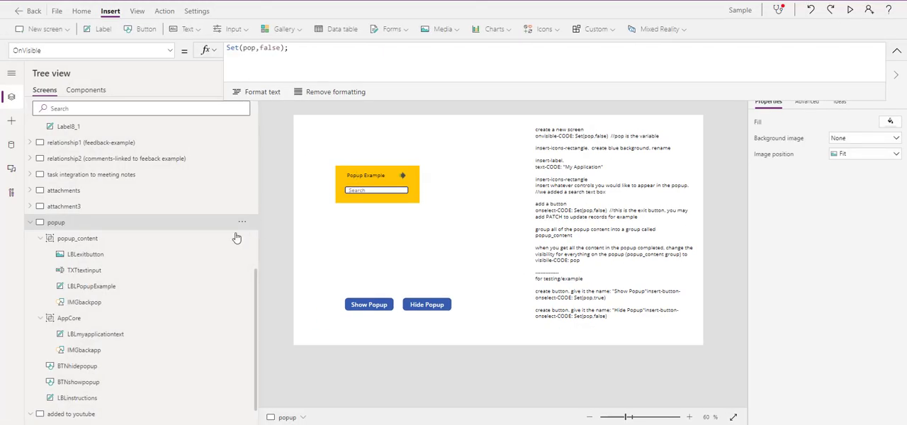
Step: Toggle the AppCore group's visibility on and off with the popup shown, leaving the group visible
{"action": "left_click", "coordinate": [67, 320]}
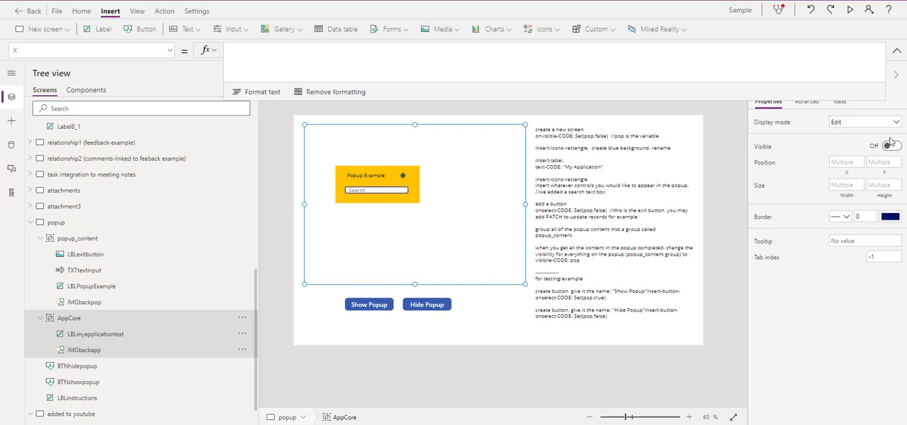
{"action": "left_click", "coordinate": [892, 148]}
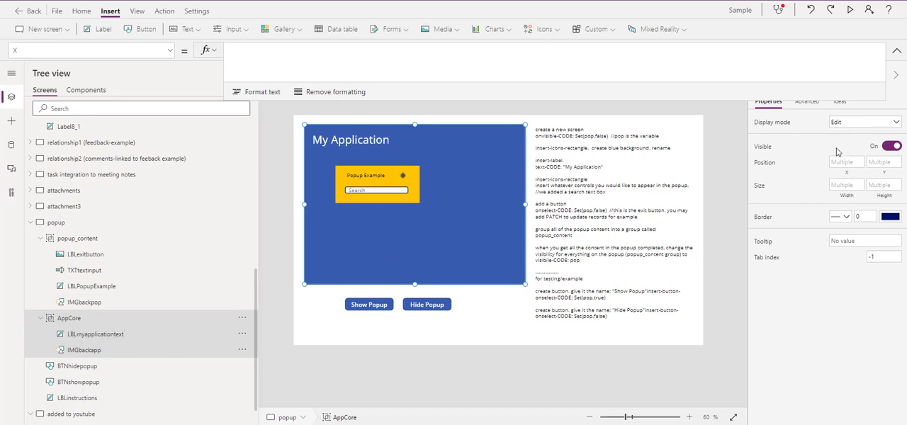
{"action": "left_click", "coordinate": [890, 149]}
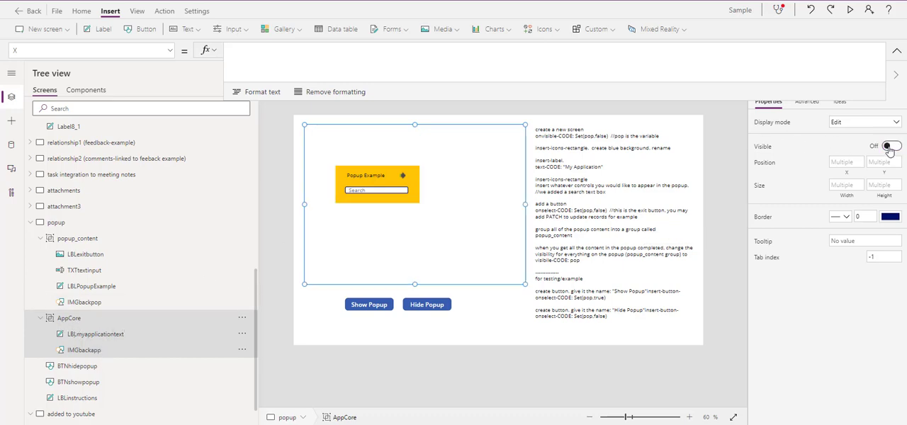
{"action": "left_click", "coordinate": [890, 149]}
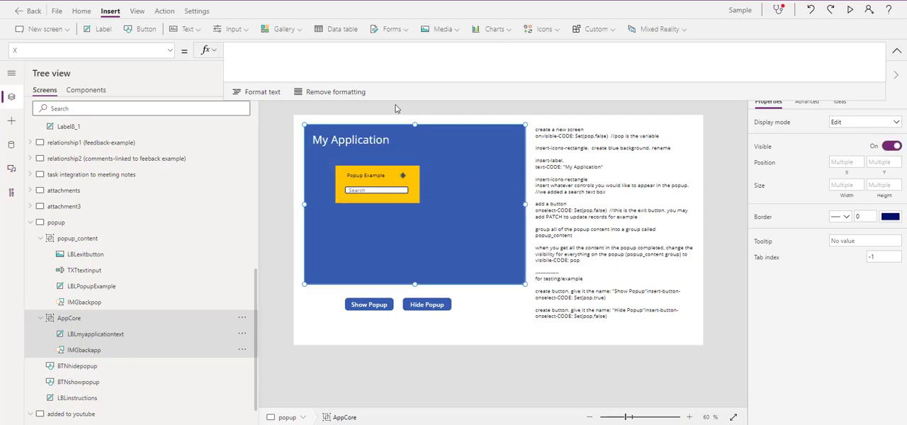
Step: Select the popup_content group to check its Visible formula
{"action": "left_click", "coordinate": [74, 241]}
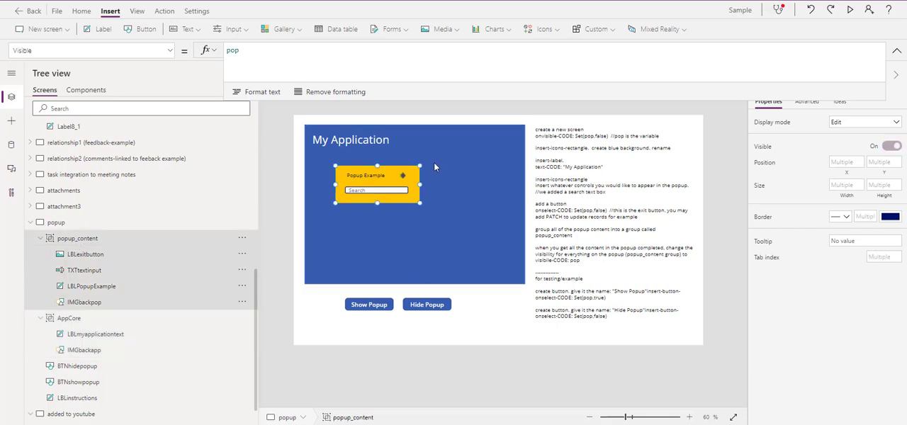